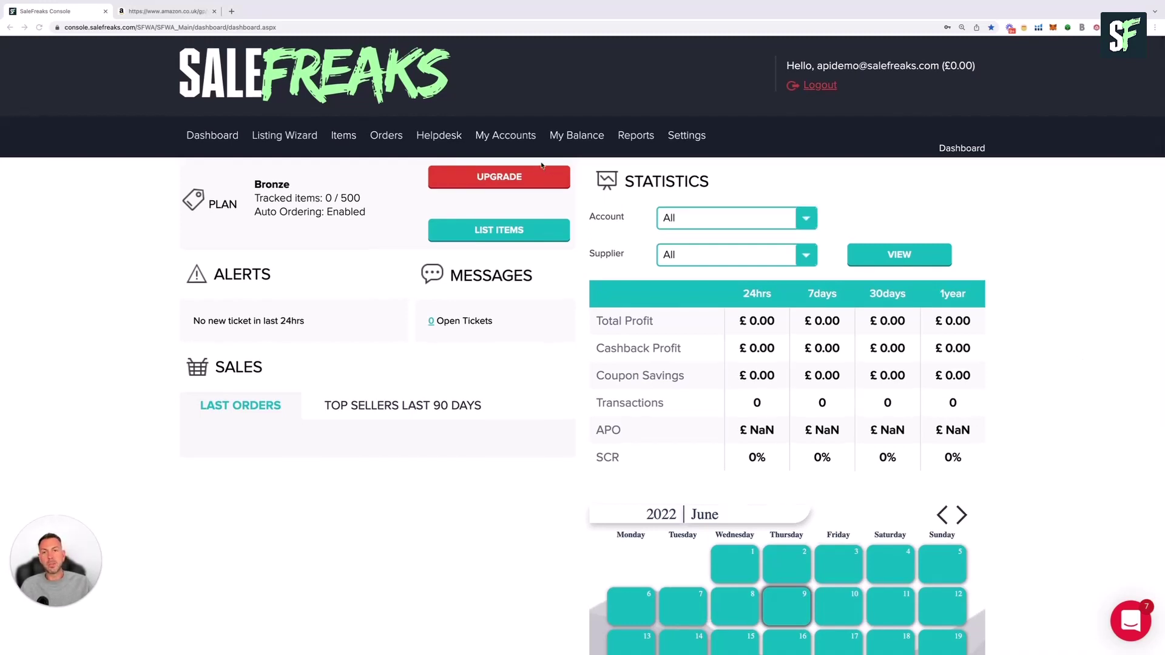
Step: Go to My Accounts to see the account plan and the empty accounts list
{"action": "left_click", "coordinate": [496, 136]}
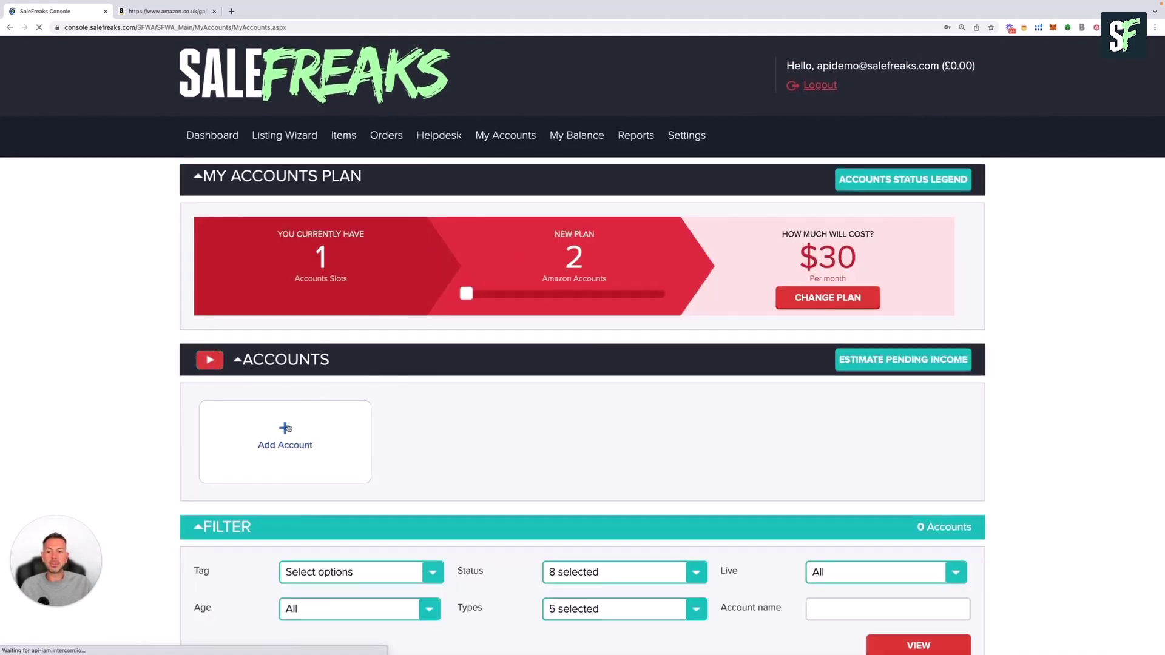
Step: Start a new account and review the Add Account dialog's login and proxy fields
{"action": "left_click", "coordinate": [285, 428]}
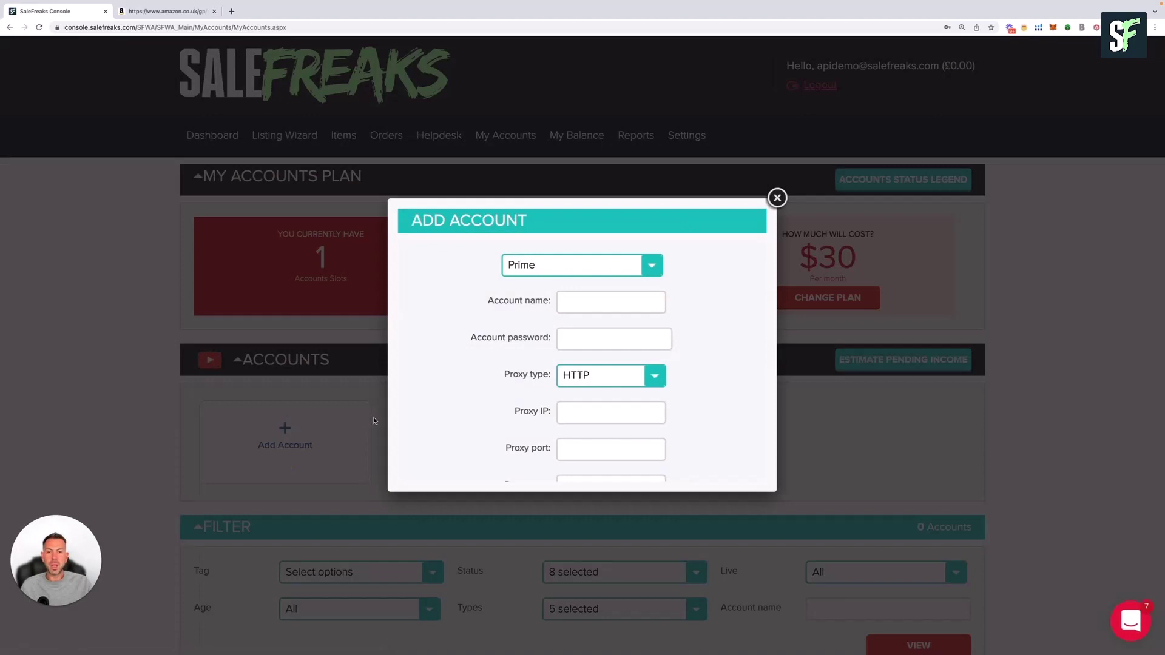
{"action": "scroll", "coordinate": [423, 393], "scroll_direction": "down", "scroll_amount": 2}
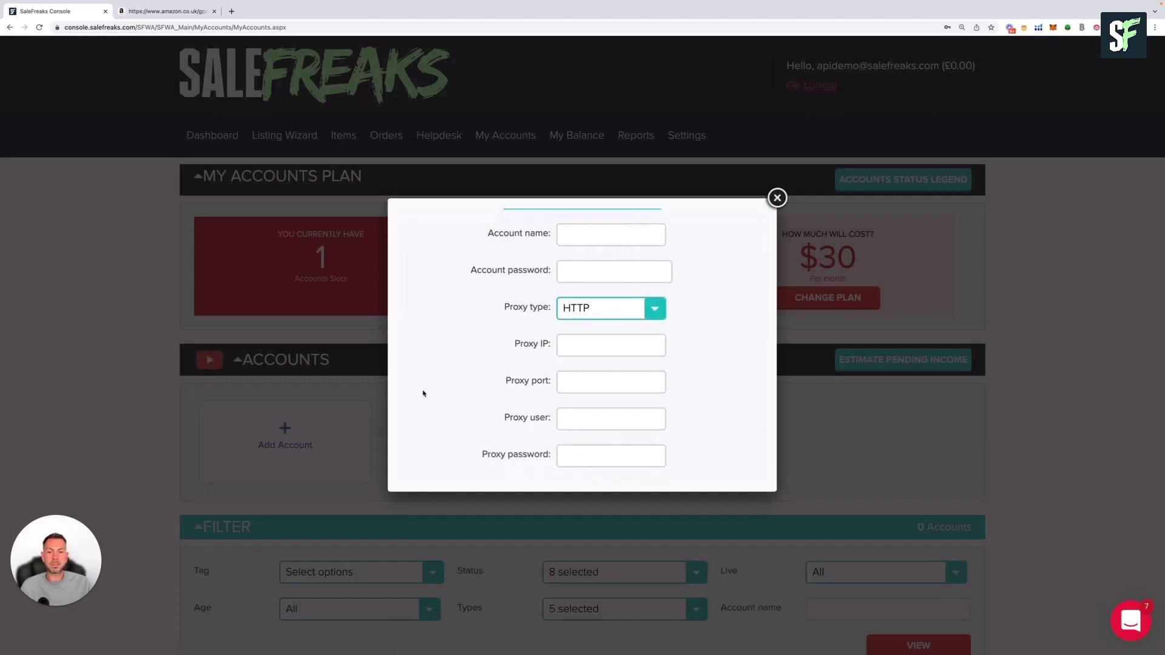
{"action": "scroll", "coordinate": [423, 393], "scroll_direction": "down", "scroll_amount": 1}
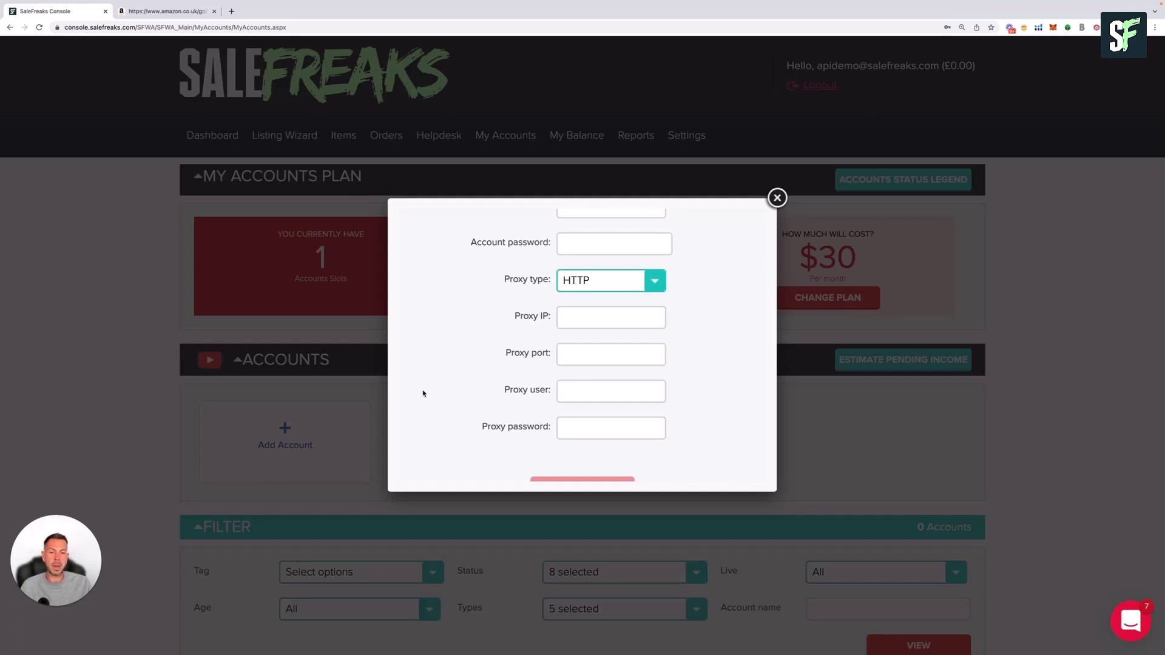
{"action": "scroll", "coordinate": [423, 393], "scroll_direction": "up", "scroll_amount": 1}
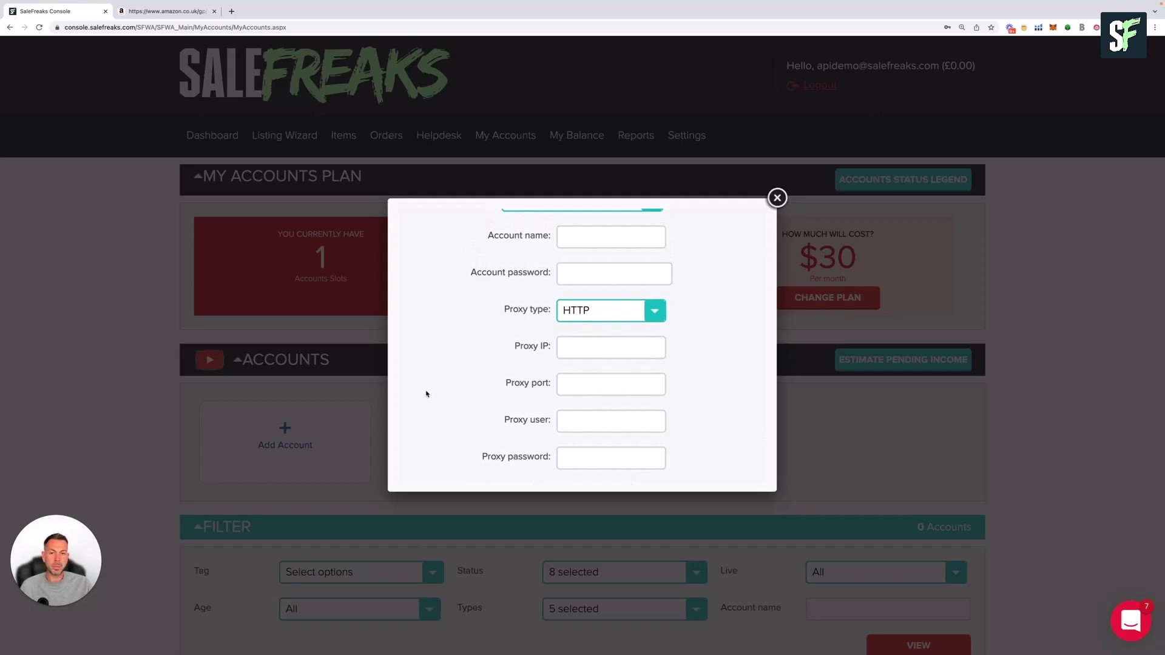
{"action": "scroll", "coordinate": [434, 383], "scroll_direction": "up", "scroll_amount": 1}
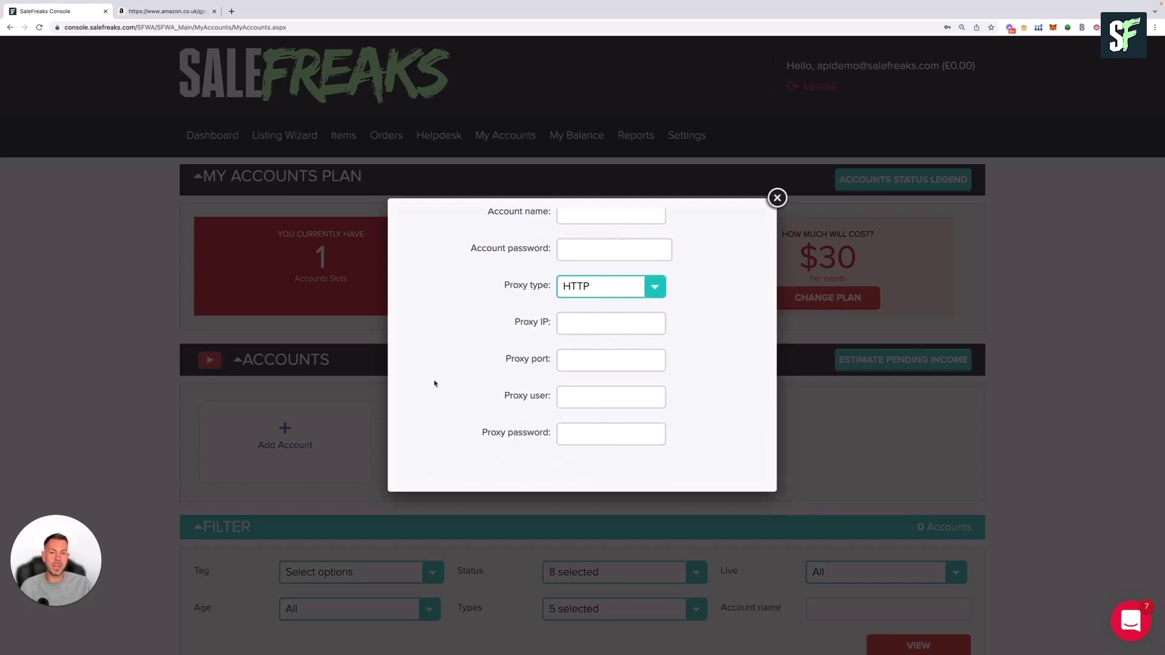
{"action": "scroll", "coordinate": [434, 382], "scroll_direction": "up", "scroll_amount": 1}
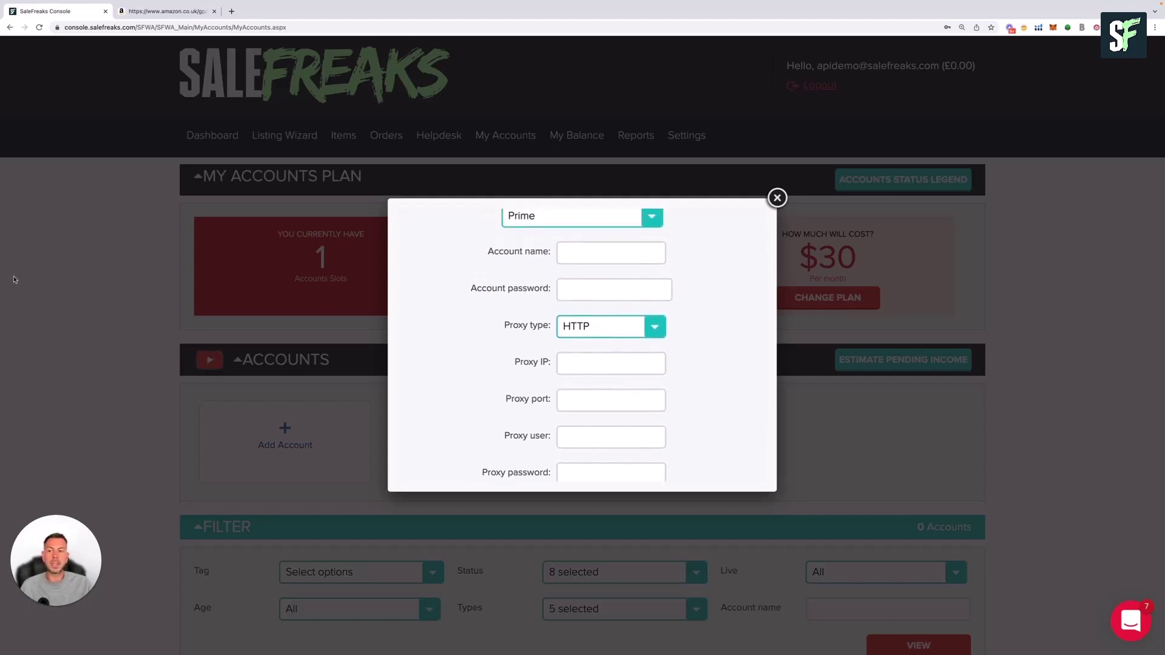
{"action": "scroll", "coordinate": [446, 305], "scroll_direction": "down", "scroll_amount": 3}
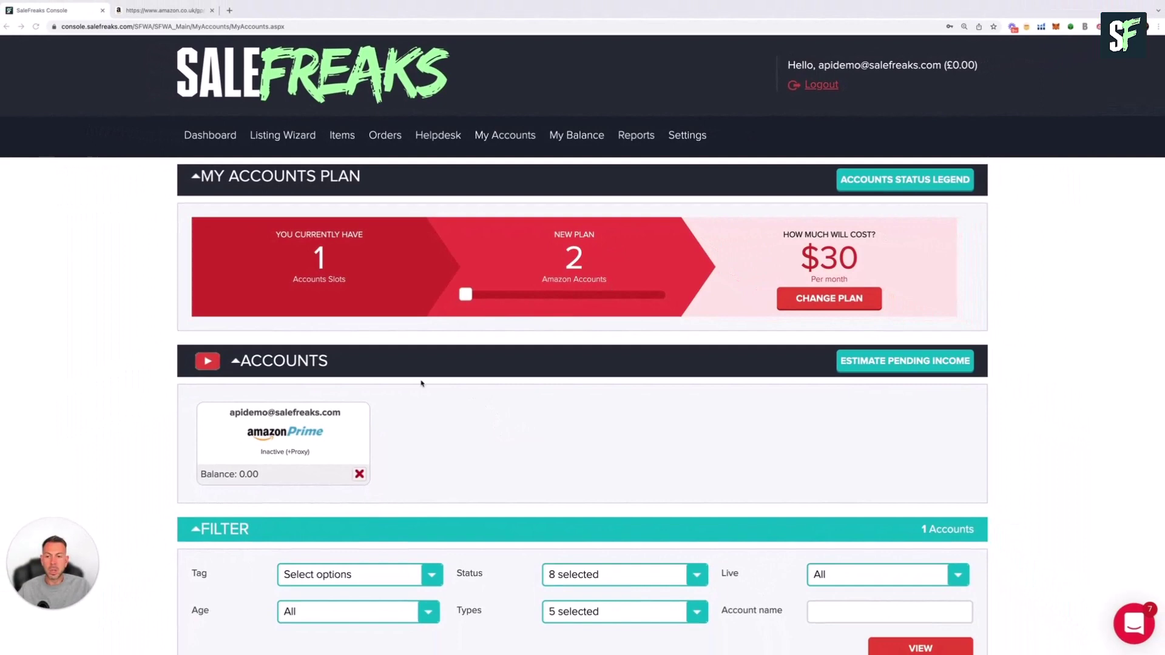
Step: Add the Amazon Prime account, which appears Inactive (+Proxy) with a 0.00 balance
{"action": "left_click", "coordinate": [400, 421]}
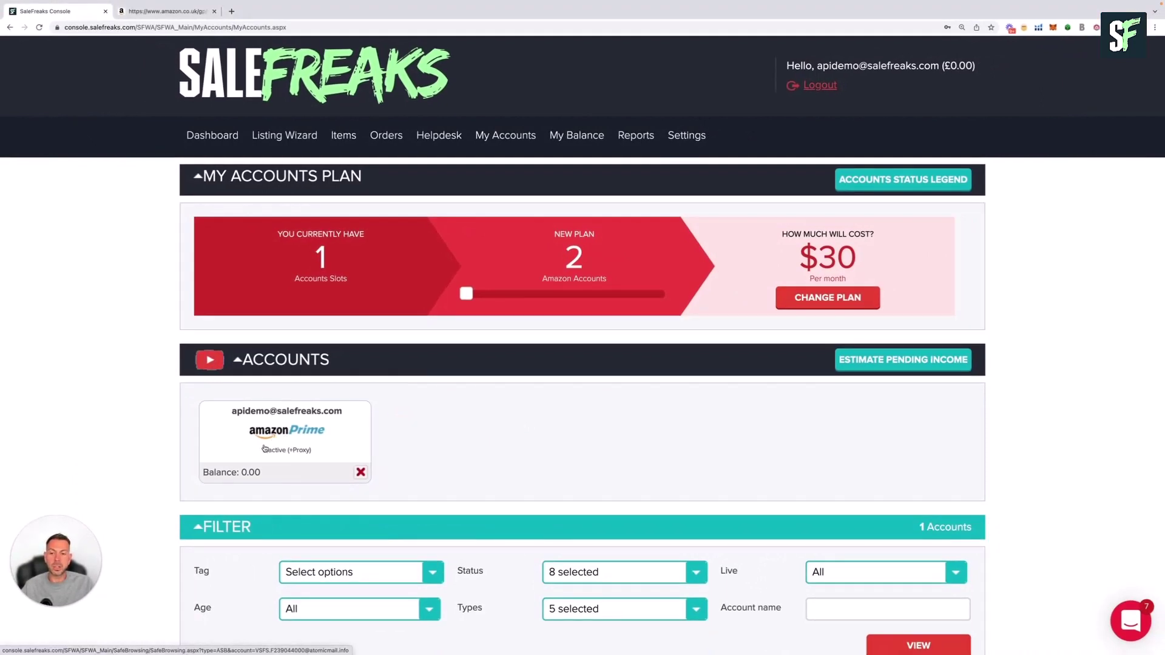
Step: Launch the Prime account in Safe Access and autofill its e-mail and password on Amazon.co.uk
{"action": "left_click", "coordinate": [283, 436]}
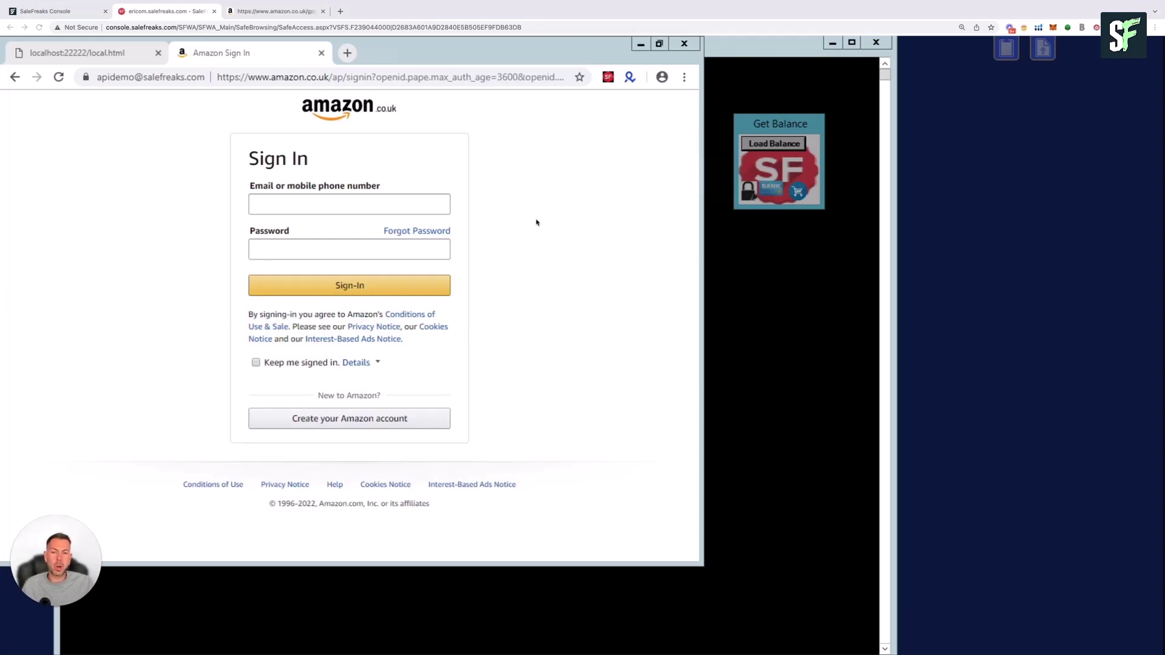
{"action": "left_click", "coordinate": [339, 204]}
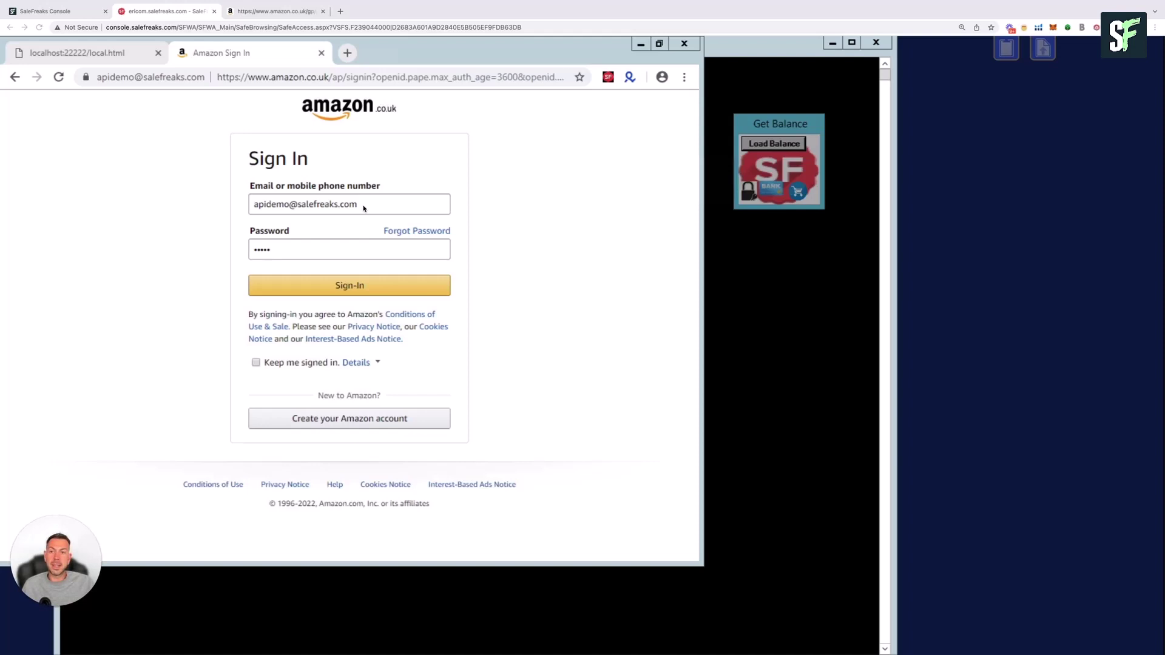
Step: Submit the sign-in, then re-enter the account password after the rejection to sign in
{"action": "key", "text": "Return"}
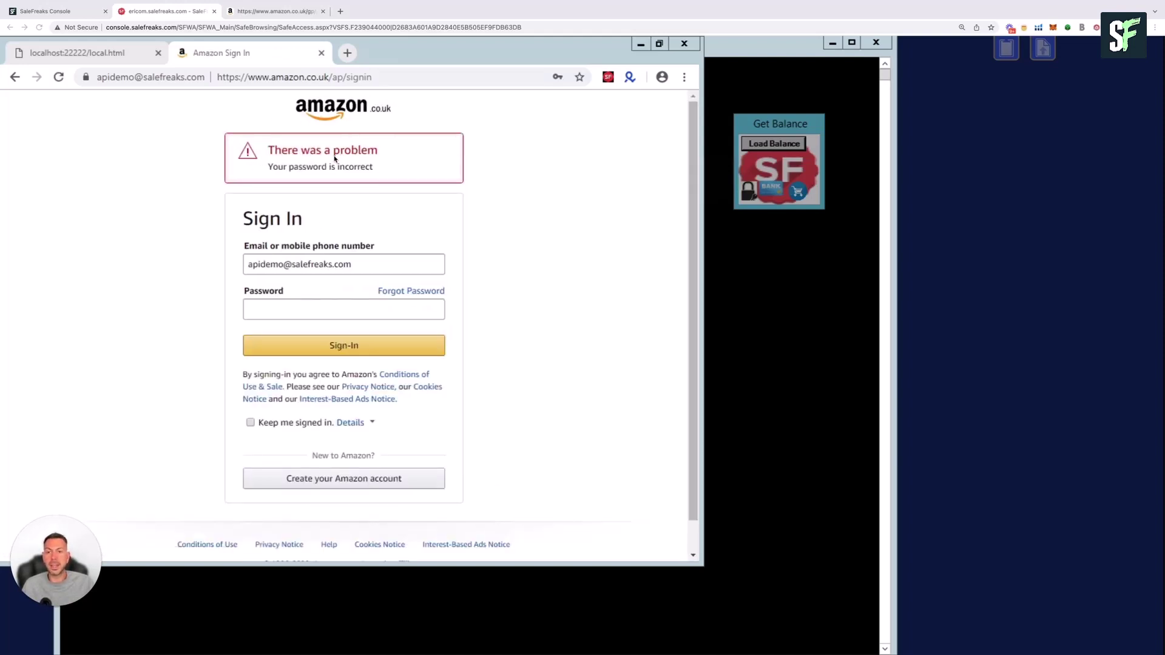
{"action": "left_click", "coordinate": [269, 314]}
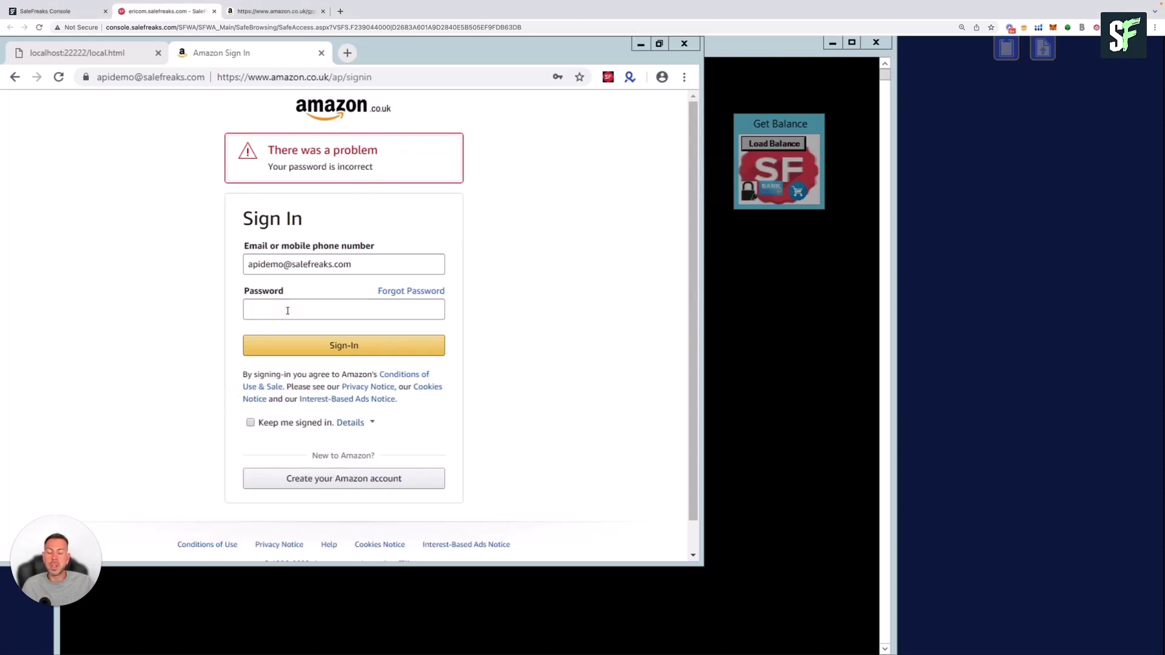
{"action": "left_click", "coordinate": [287, 312]}
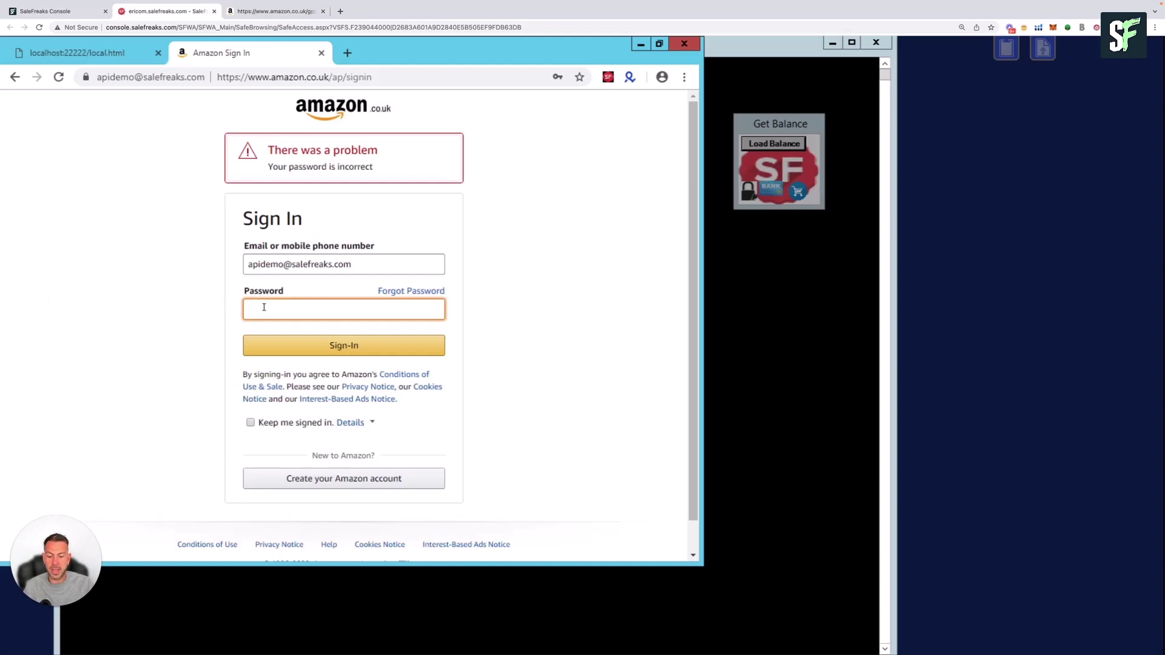
{"action": "type", "text": "••••••••••"}
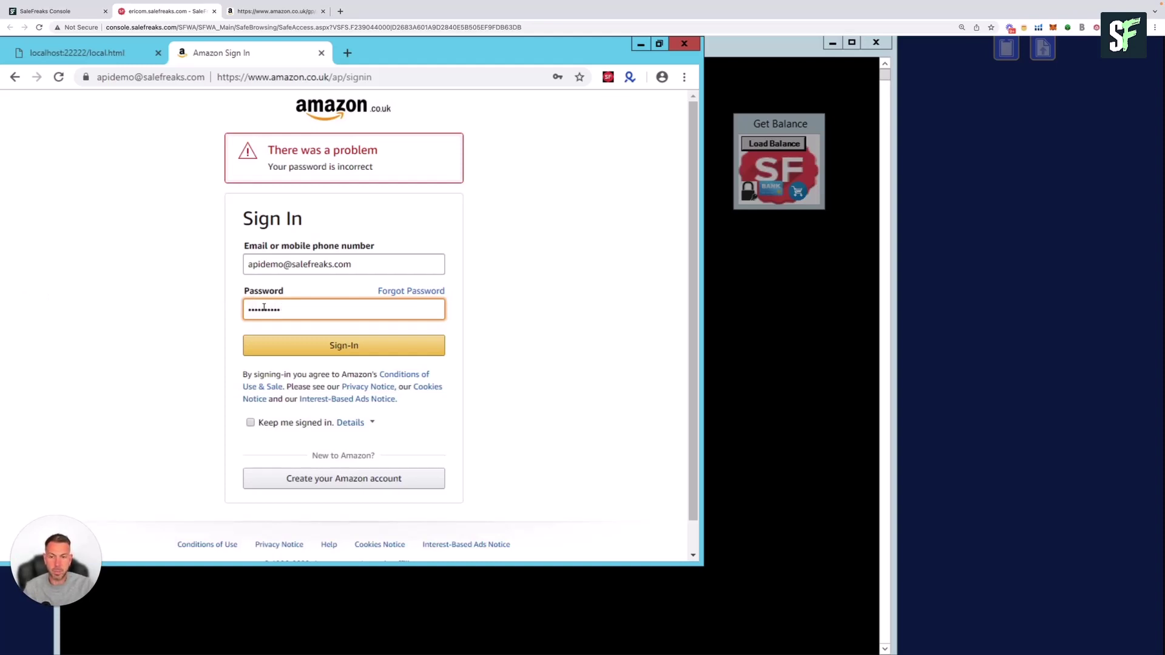
{"action": "type", "text": "•"}
{"action": "key", "text": "Return"}
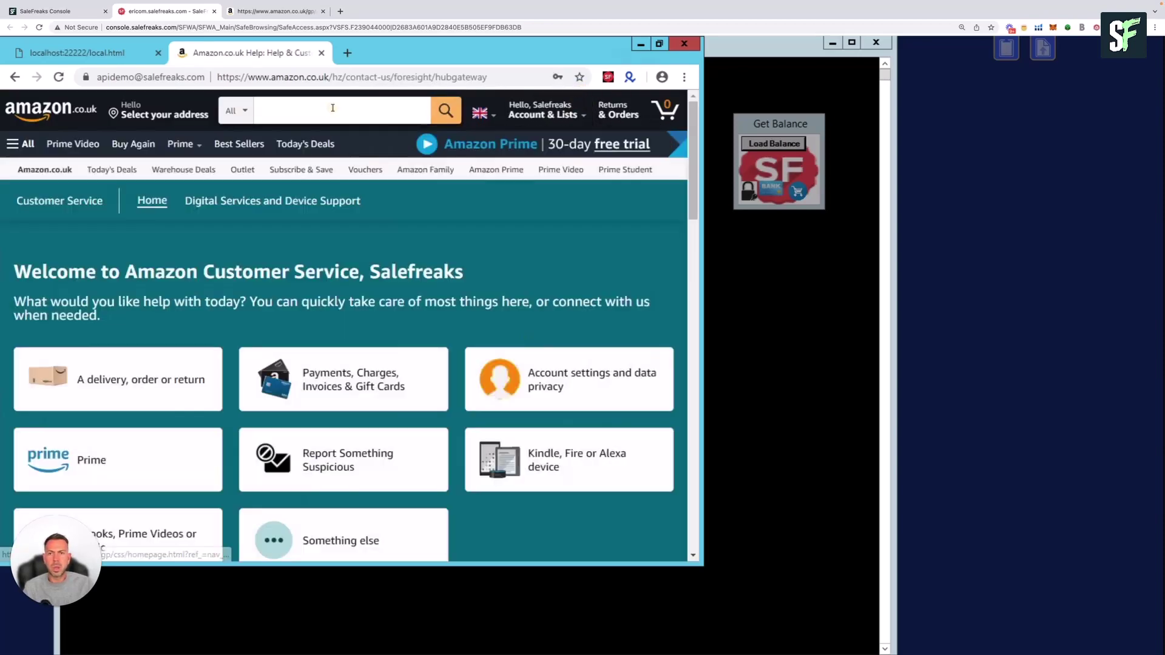
Step: Dismiss the account menu, nudge the balance widget, and open Your Account from Account & Lists
{"action": "left_click", "coordinate": [361, 115]}
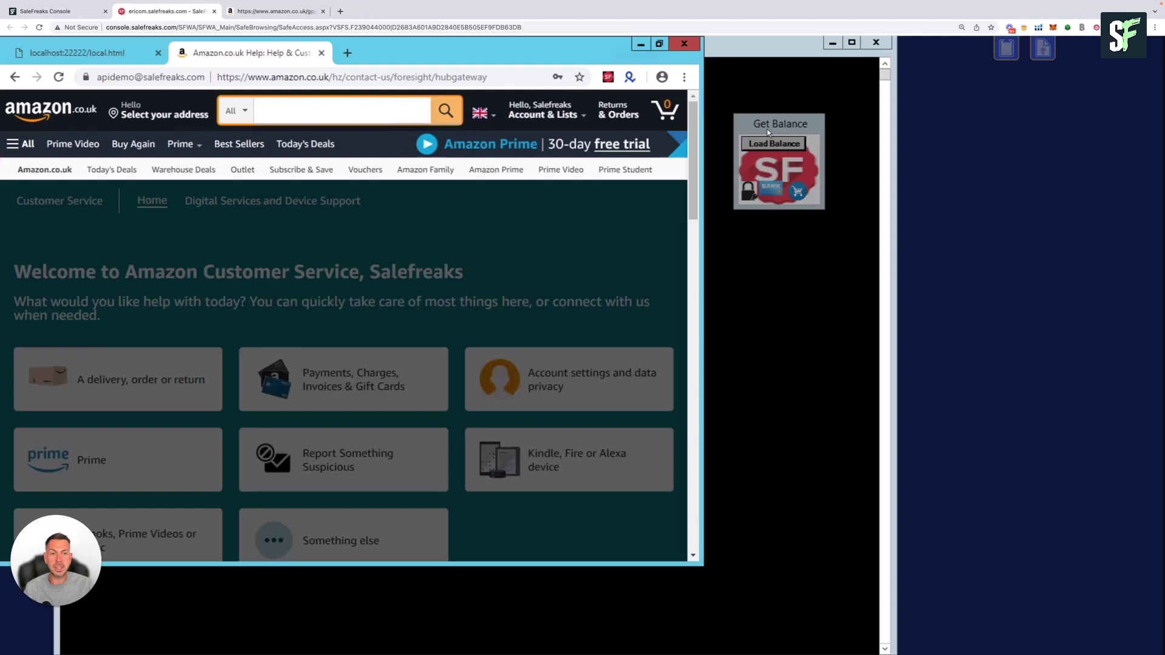
{"action": "left_click_drag", "start_coordinate": [767, 132], "coordinate": [774, 123]}
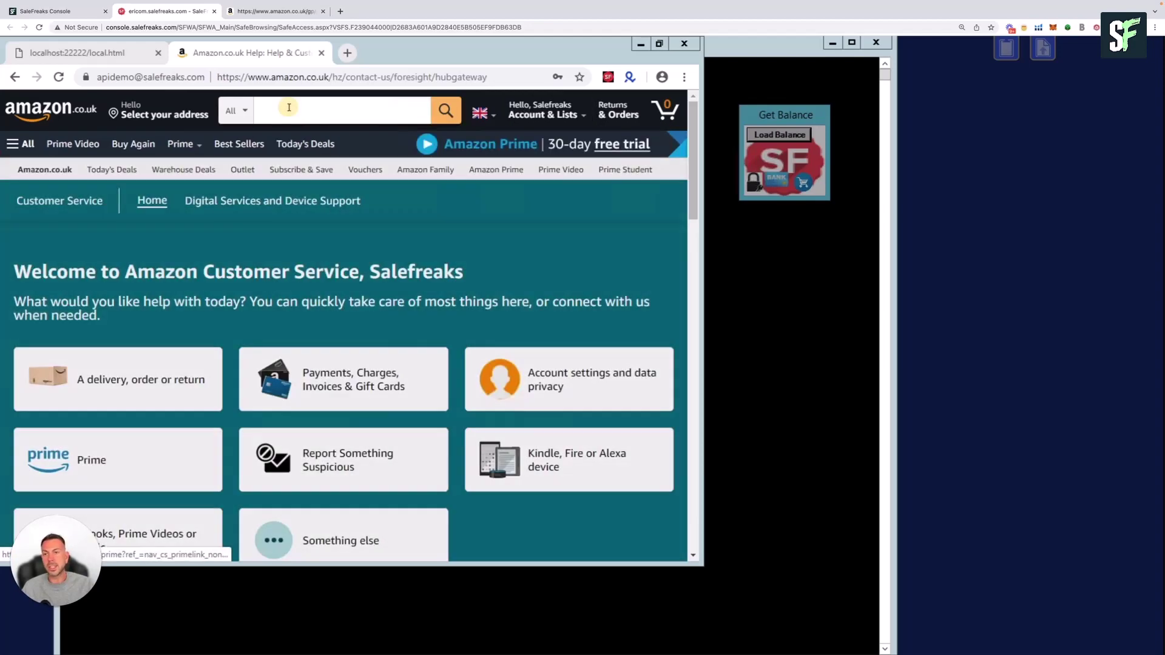
{"action": "left_click", "coordinate": [296, 110]}
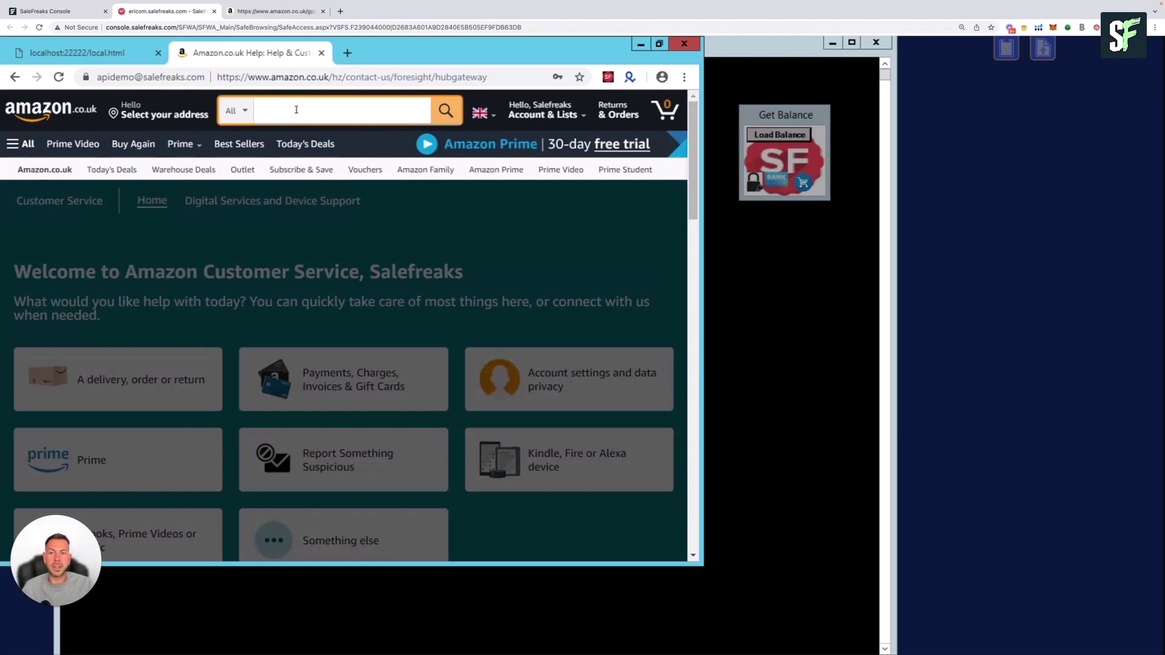
{"action": "mouse_move", "coordinate": [558, 117]}
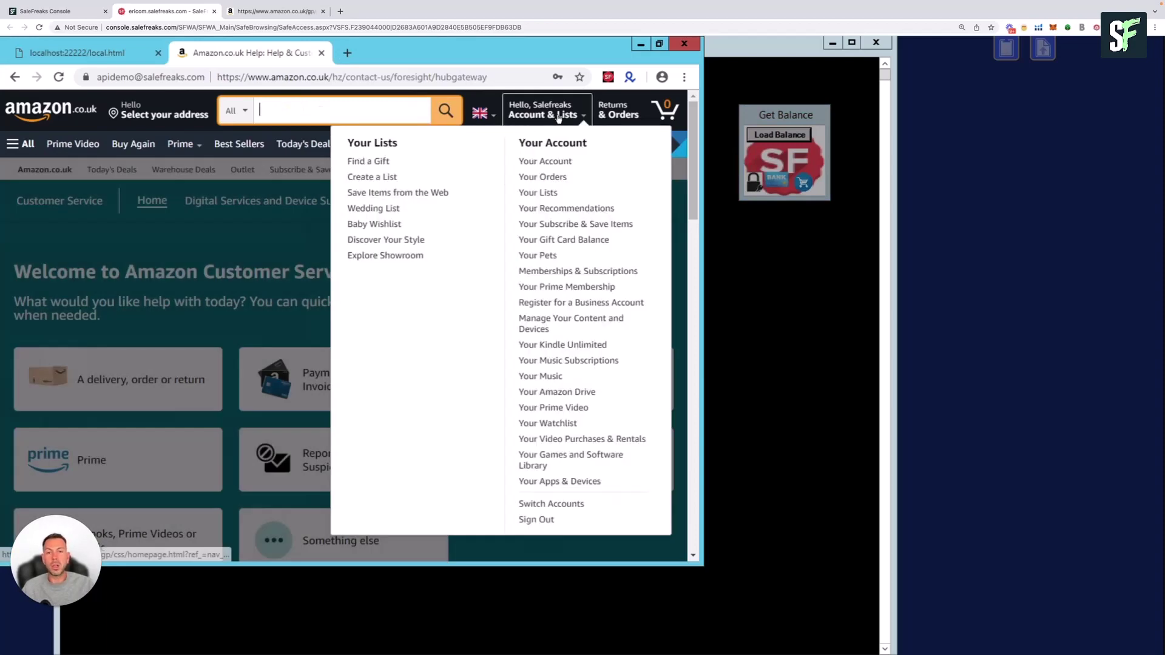
{"action": "left_click", "coordinate": [559, 117]}
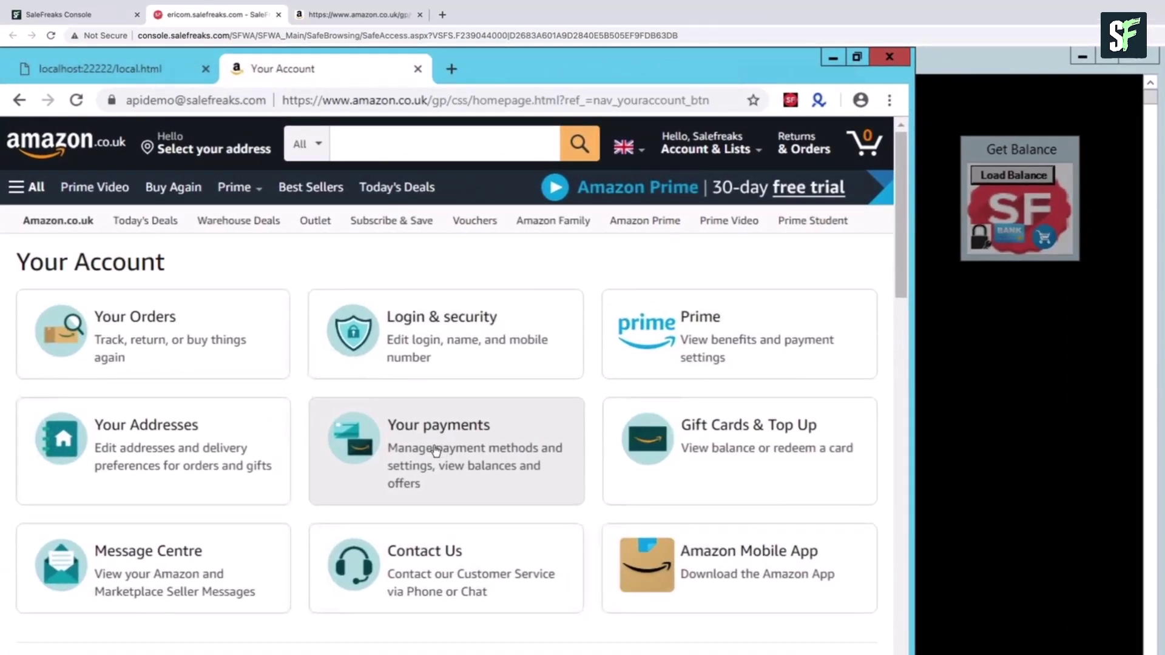
Step: In Your payments, add a payment method and bring up the billing and card details form
{"action": "left_click", "coordinate": [435, 449]}
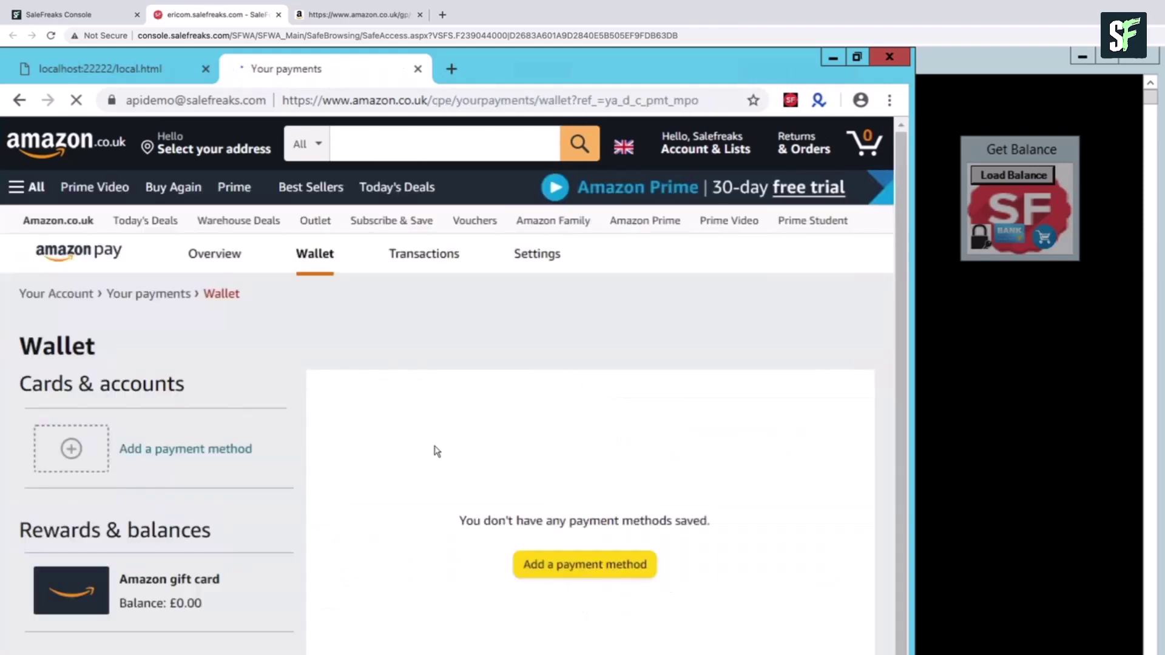
{"action": "left_click", "coordinate": [569, 568]}
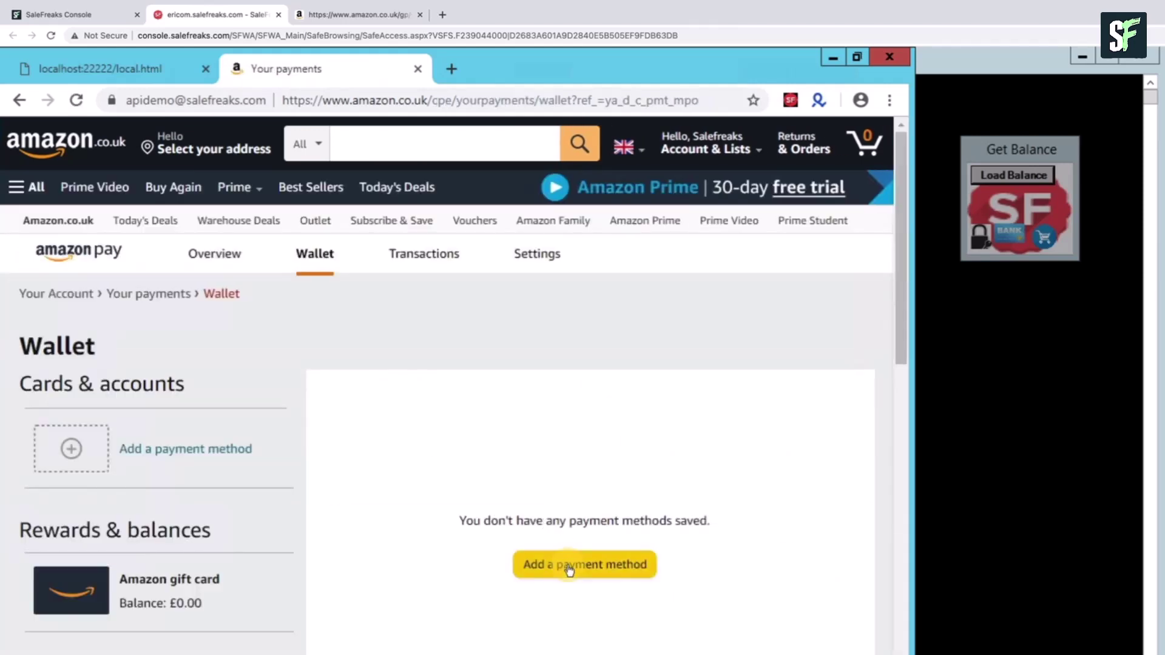
{"action": "scroll", "coordinate": [411, 492], "scroll_direction": "down", "scroll_amount": 2}
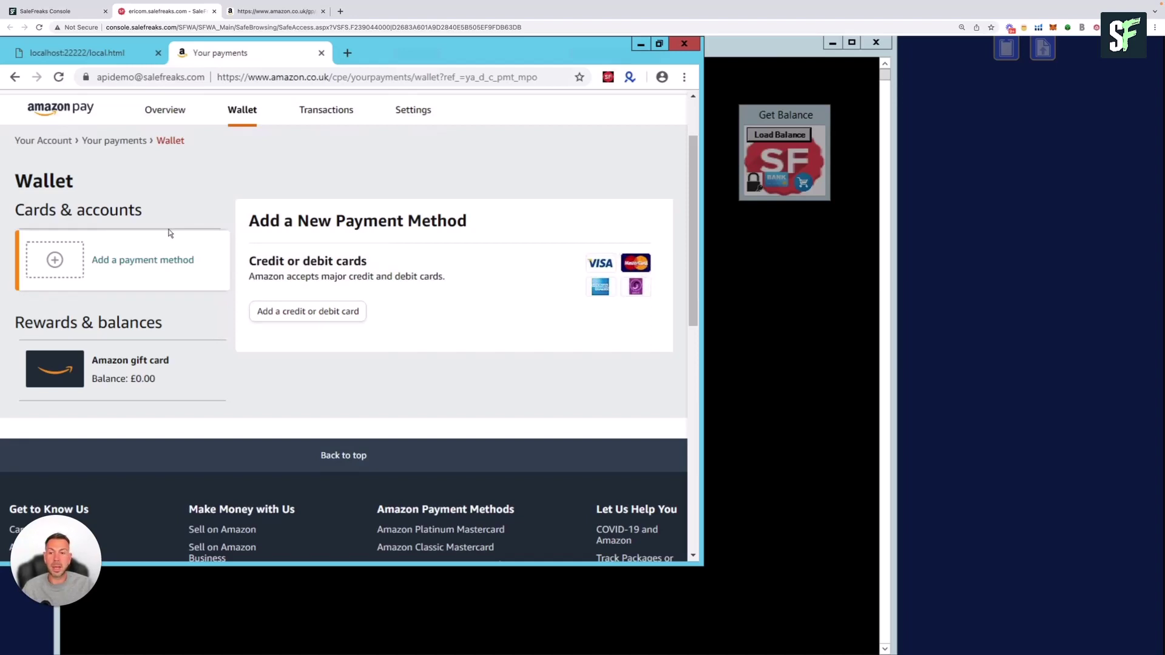
{"action": "left_click", "coordinate": [783, 184]}
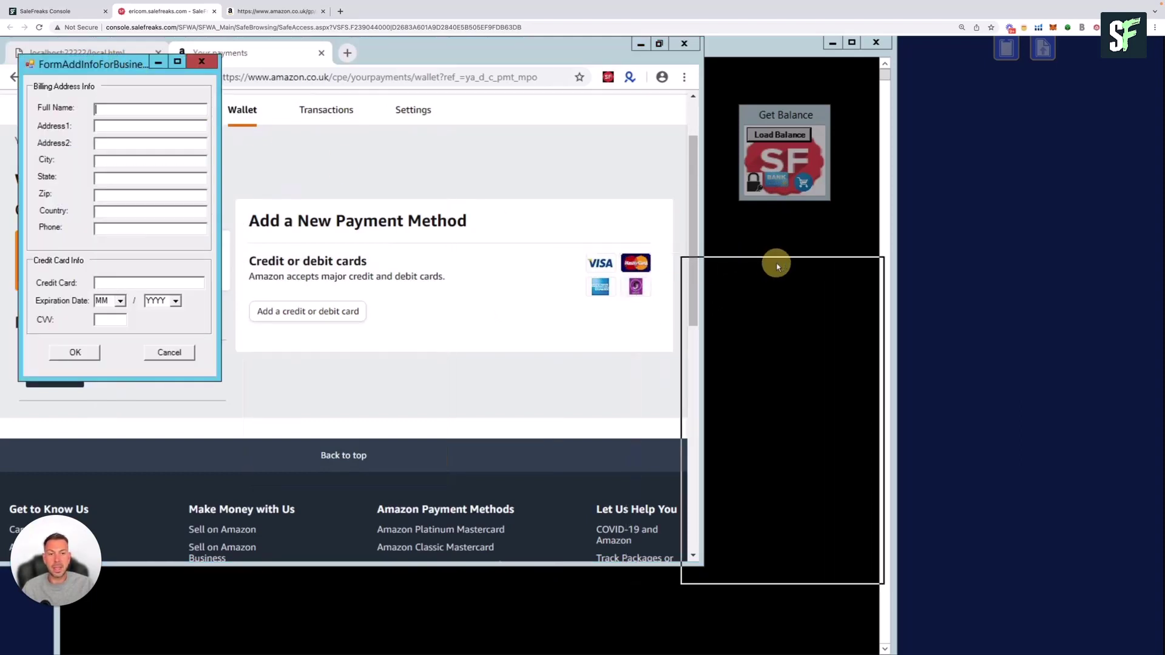
Step: Move the blank card details form beside Amazon's Add a New Payment Method panel
{"action": "left_click_drag", "start_coordinate": [776, 265], "coordinate": [758, 255]}
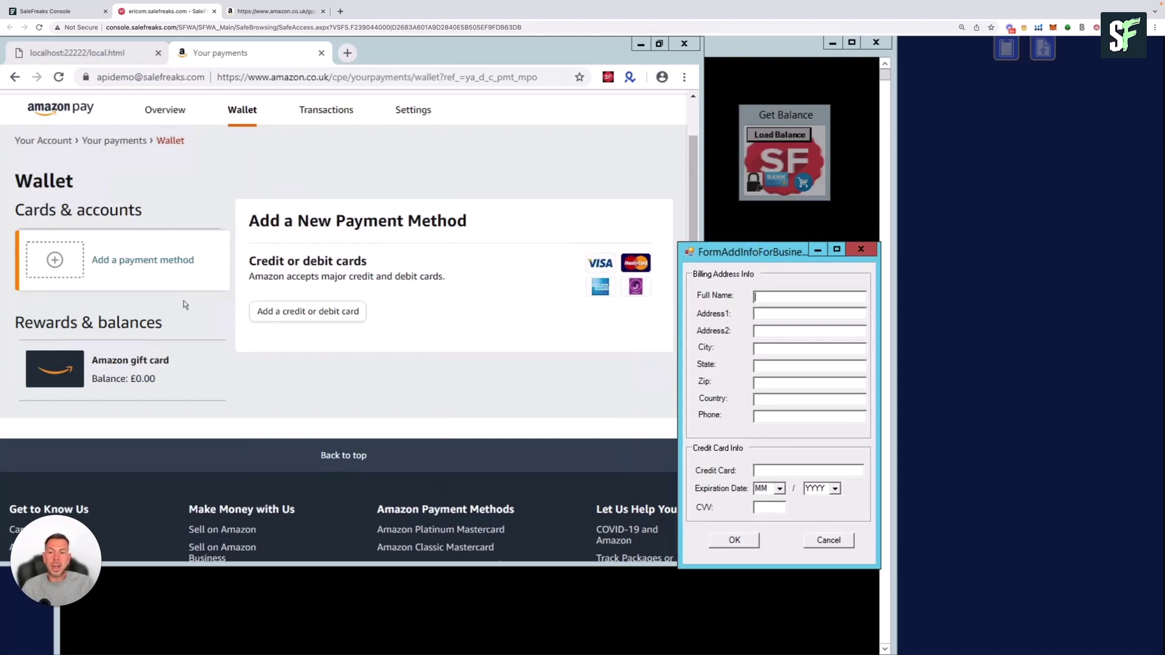
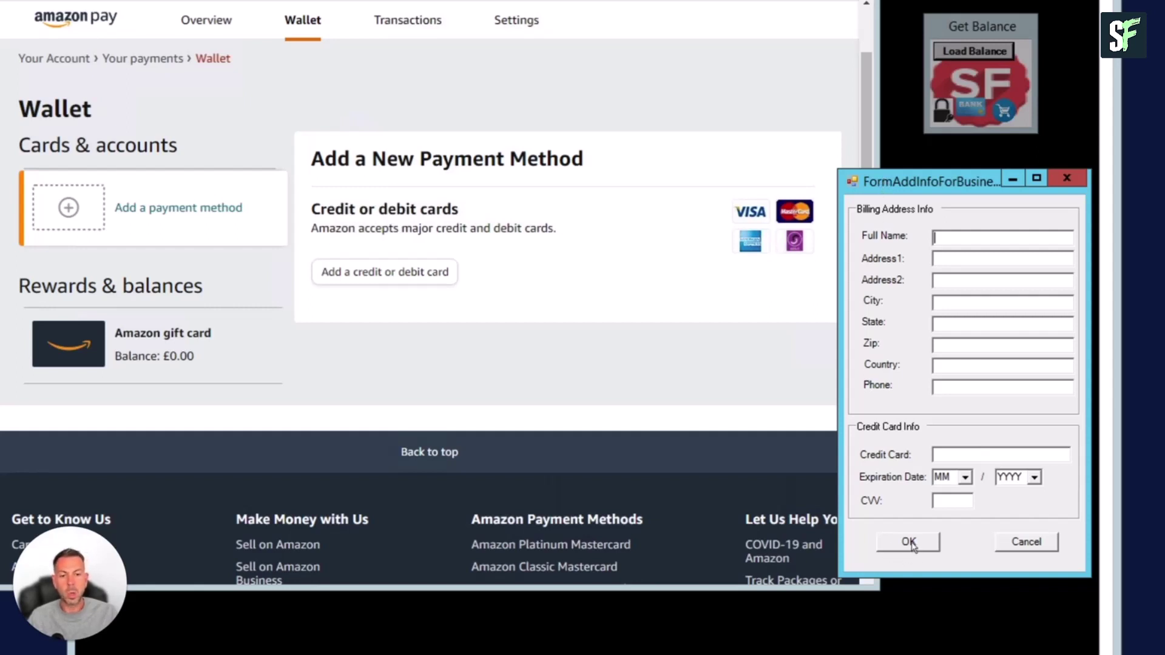
Step: Try submitting the empty billing and card form, dismiss its Full Name and CVV errors, then close it
{"action": "left_click", "coordinate": [908, 542]}
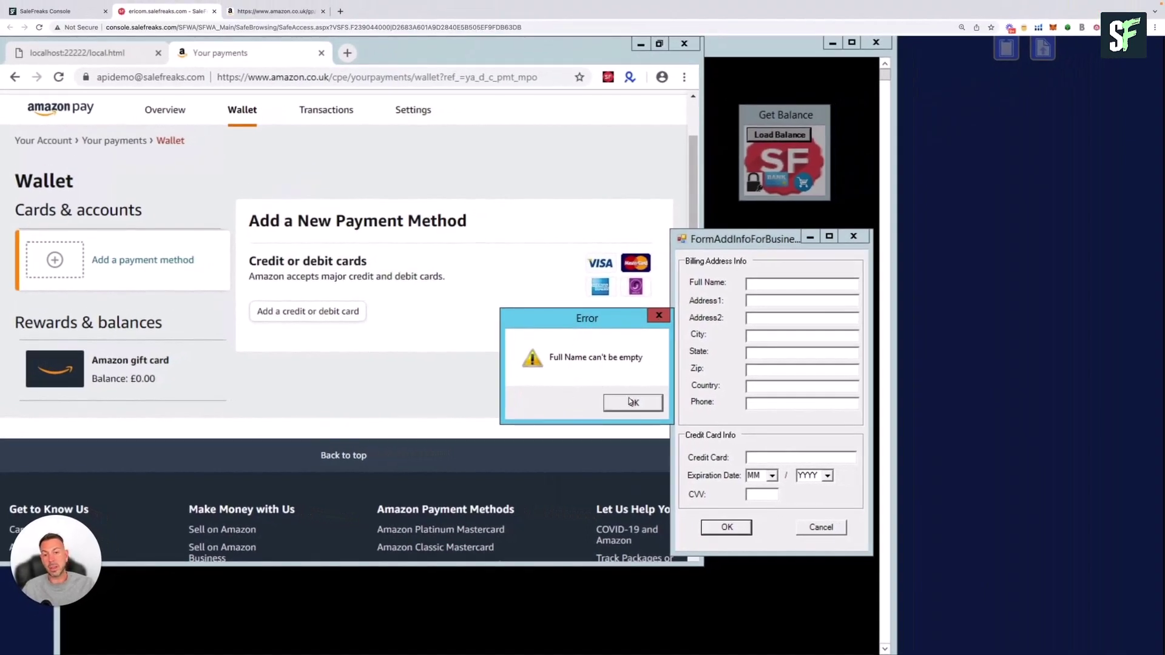
{"action": "left_click", "coordinate": [638, 404]}
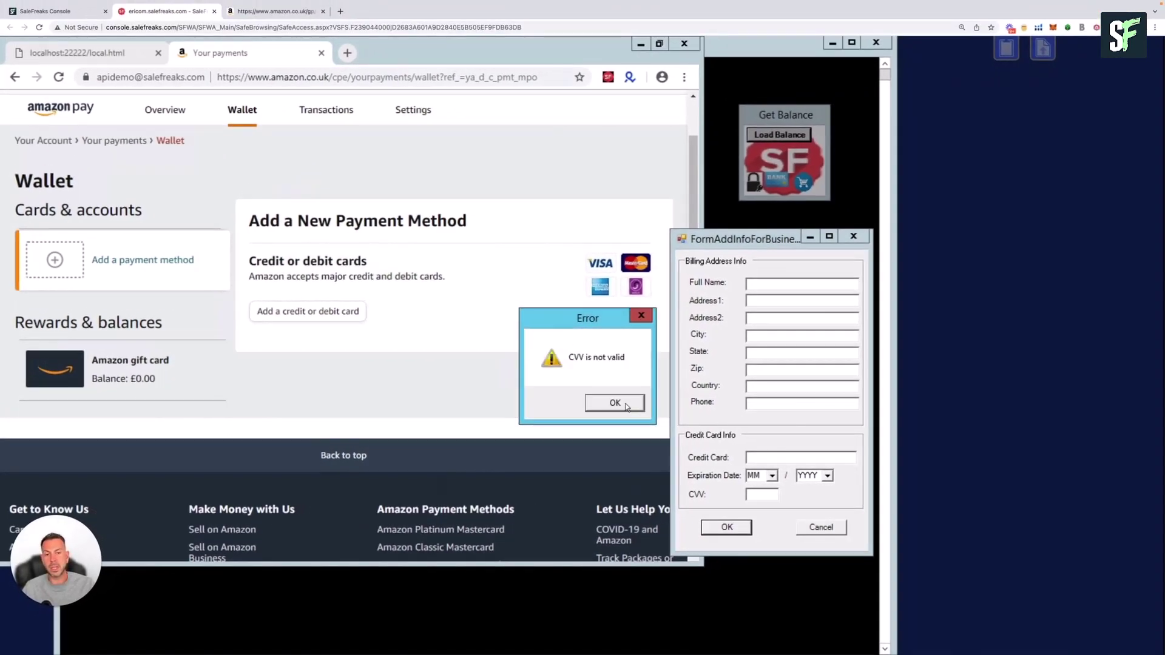
{"action": "left_click", "coordinate": [628, 404]}
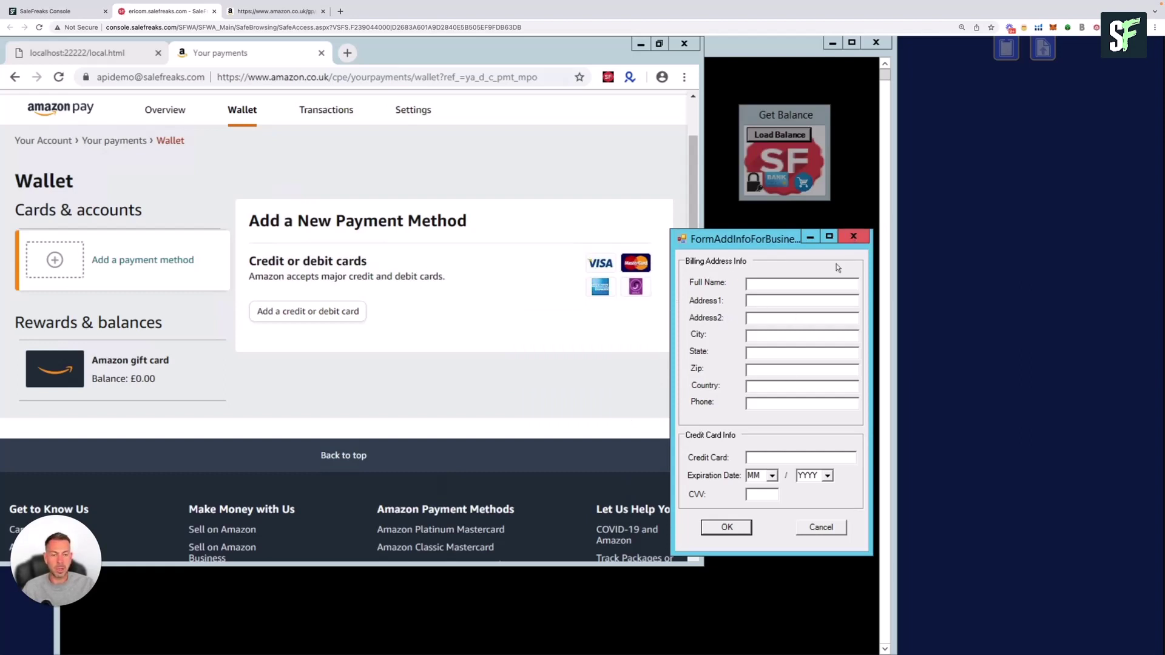
{"action": "left_click", "coordinate": [854, 236]}
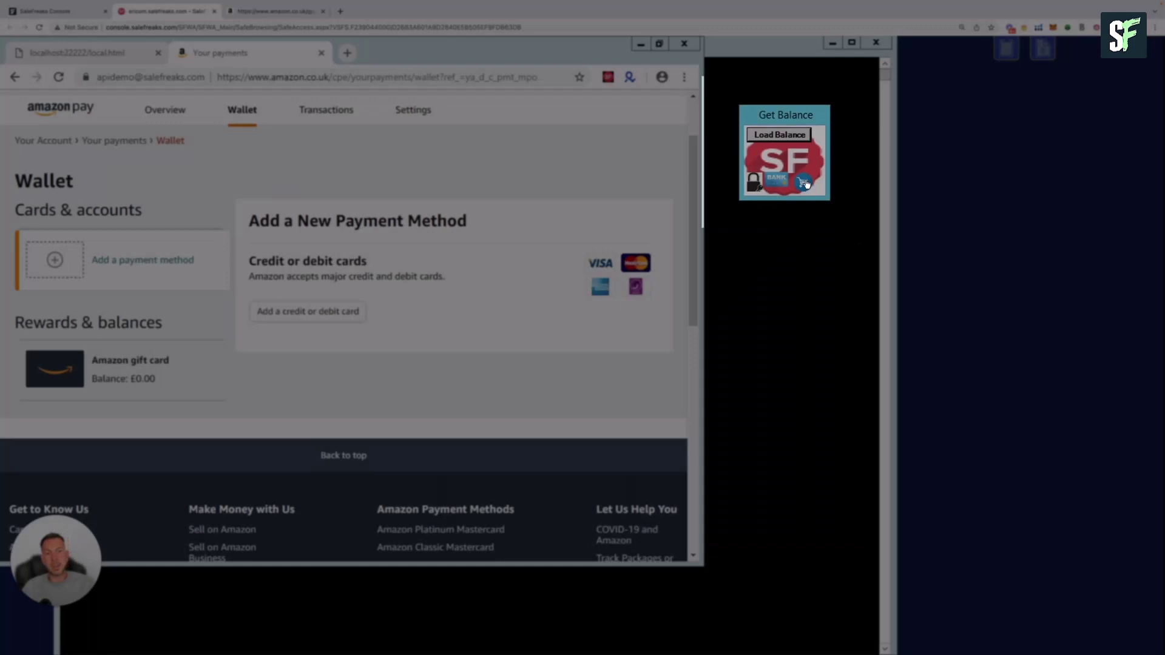
Step: Open Purchase Aid, confirm the purchase issues list is empty, then collapse and reposition the window
{"action": "left_click", "coordinate": [804, 183]}
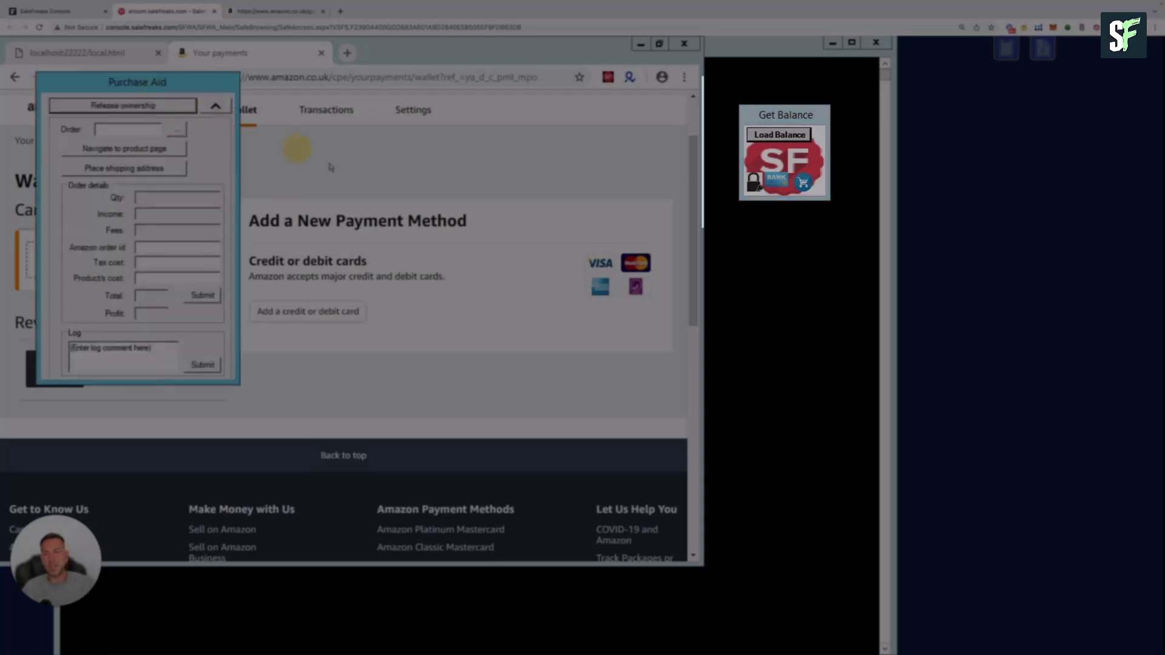
{"action": "left_click_drag", "start_coordinate": [138, 84], "coordinate": [714, 254]}
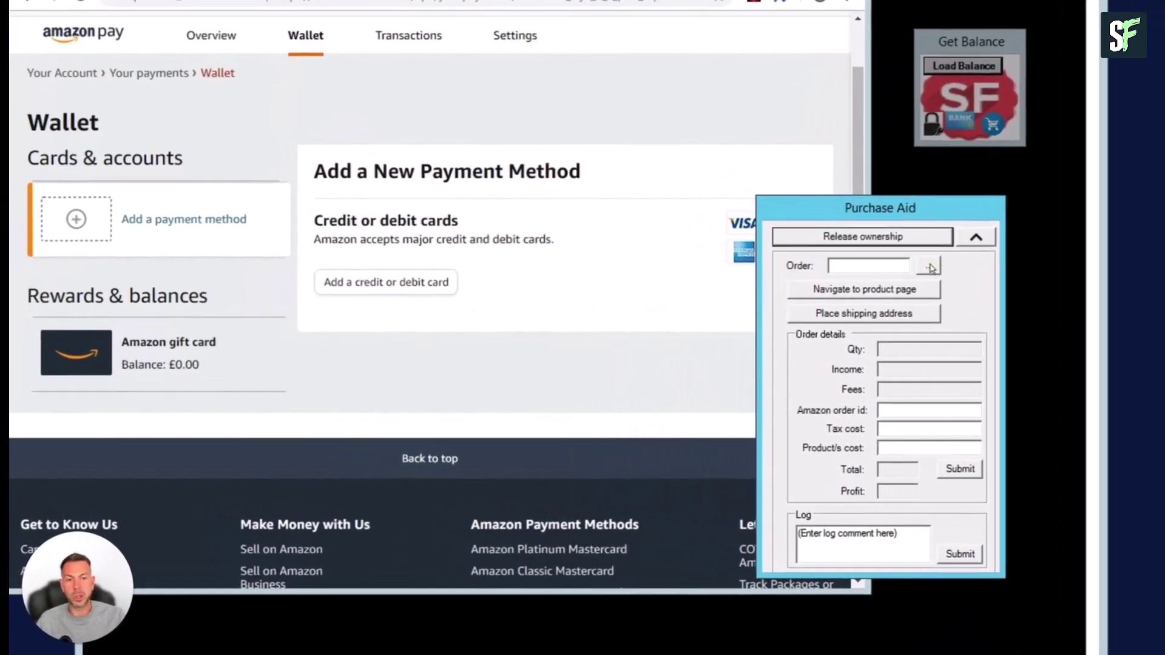
{"action": "left_click", "coordinate": [753, 299]}
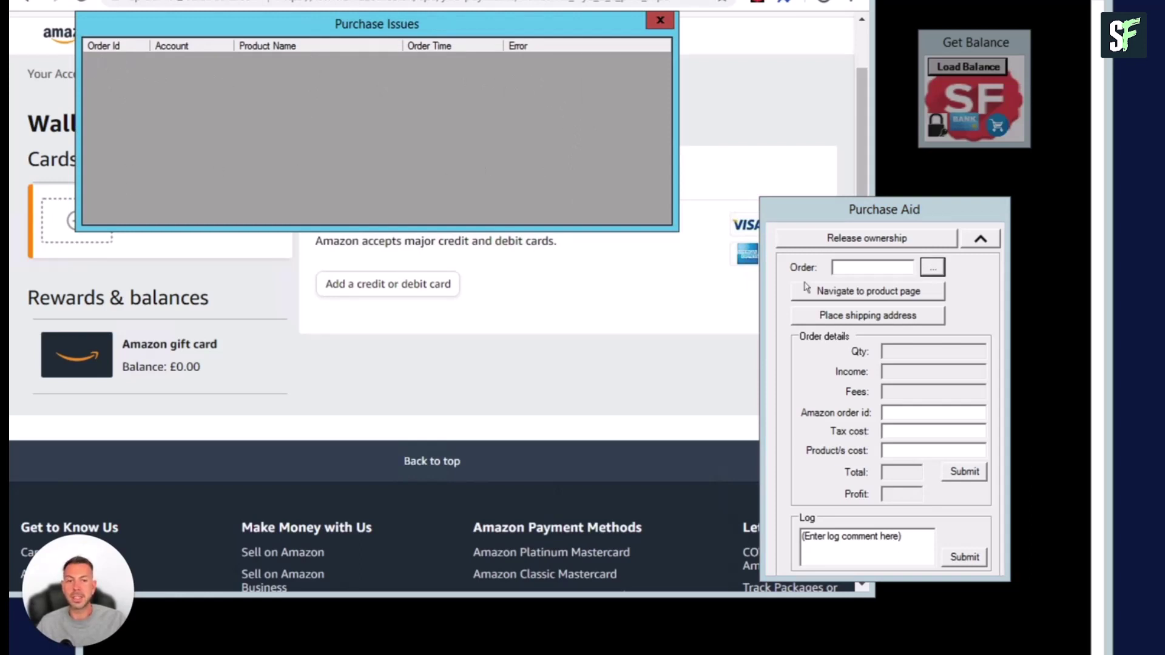
{"action": "left_click", "coordinate": [660, 21]}
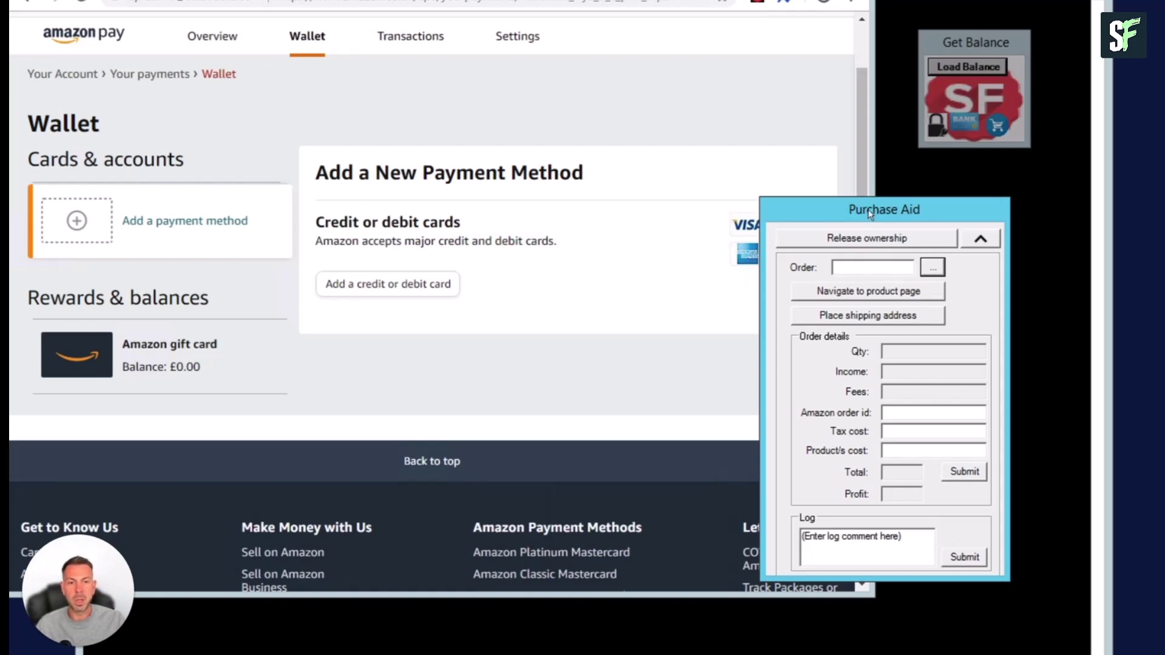
{"action": "left_click", "coordinate": [974, 241]}
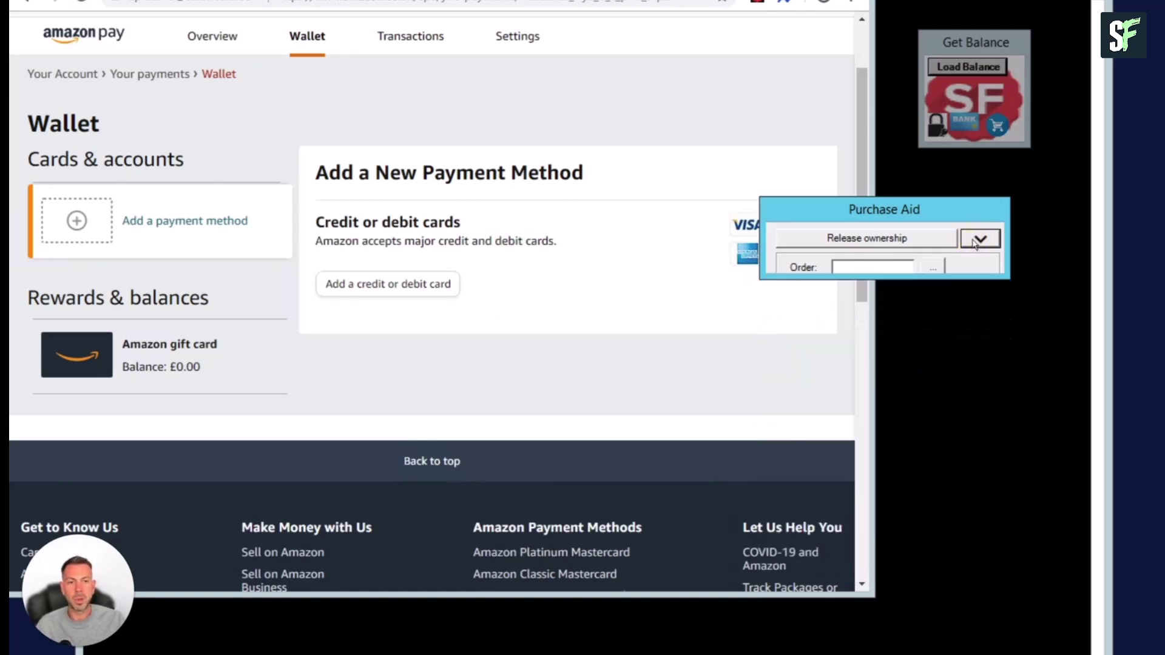
{"action": "left_click_drag", "start_coordinate": [835, 209], "coordinate": [912, 173]}
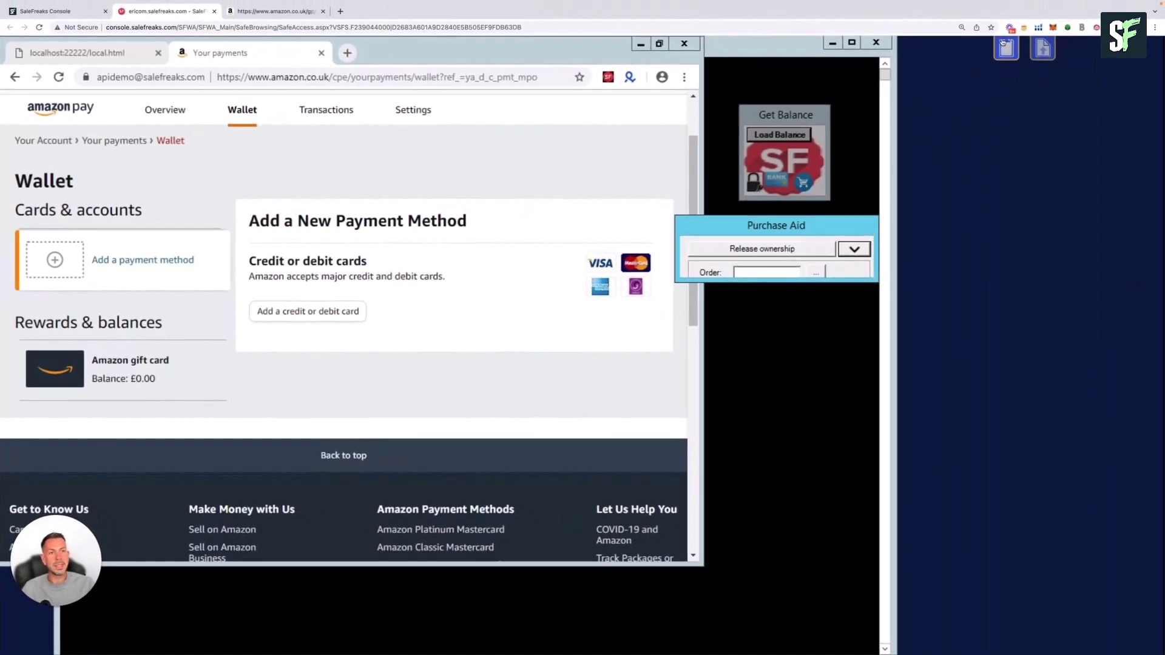
Step: Paste the Gmail inbox link into the clipboard transfer box and copy it to the remote session
{"action": "left_click", "coordinate": [1005, 50]}
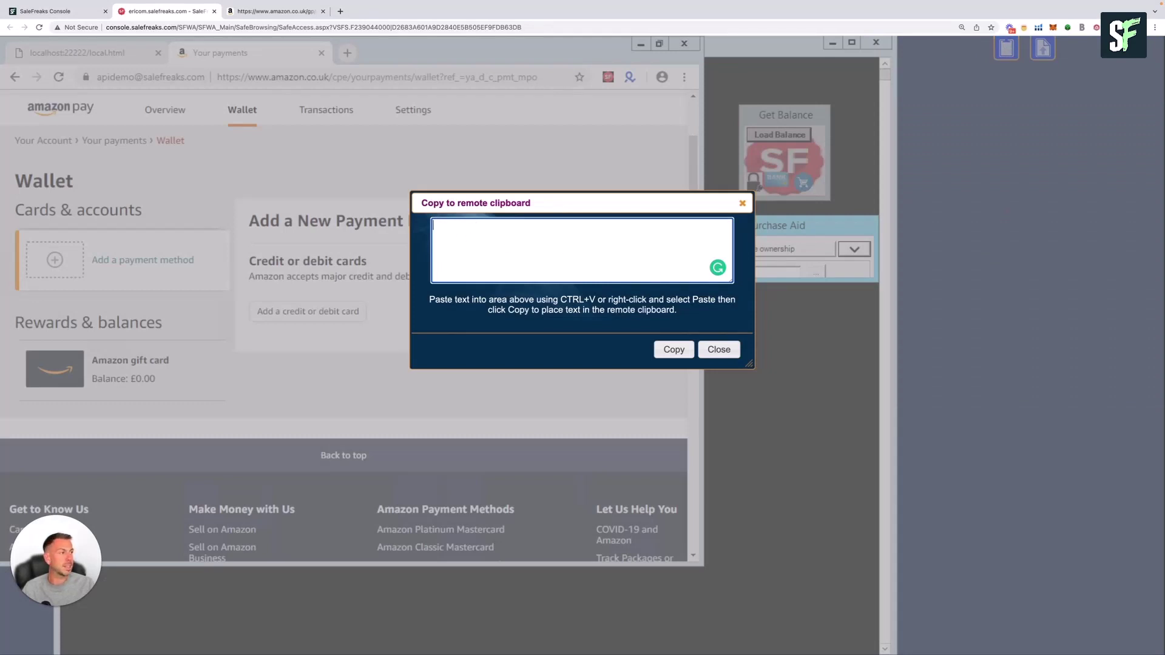
{"action": "key", "text": "super+Tab"}
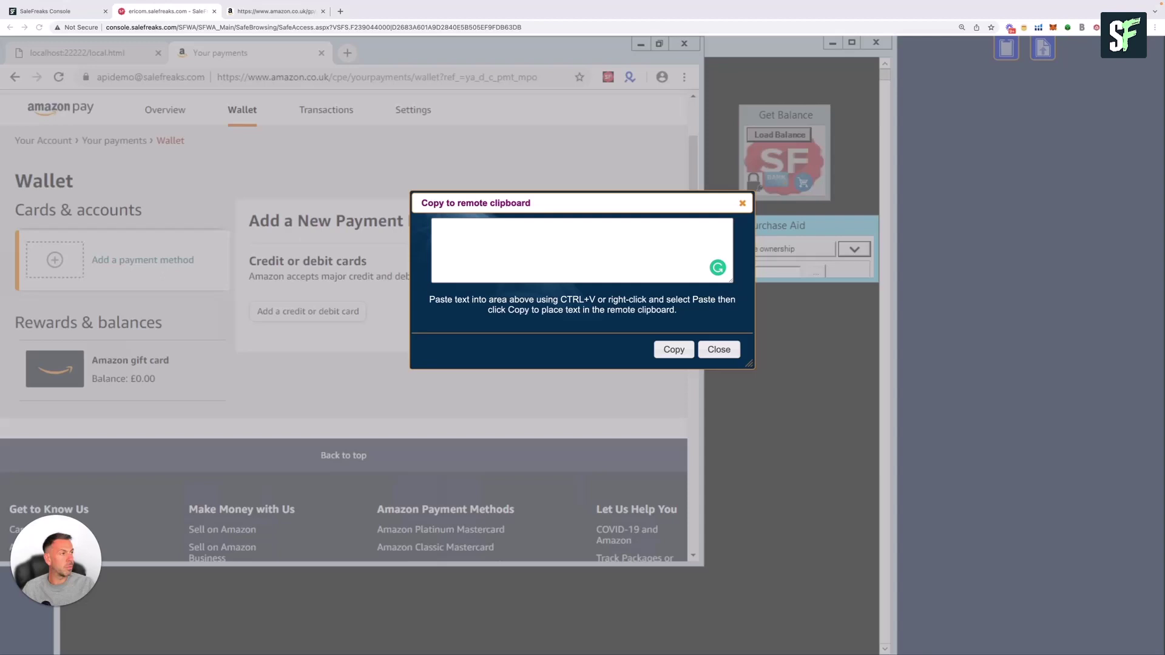
{"action": "right_click", "coordinate": [493, 234]}
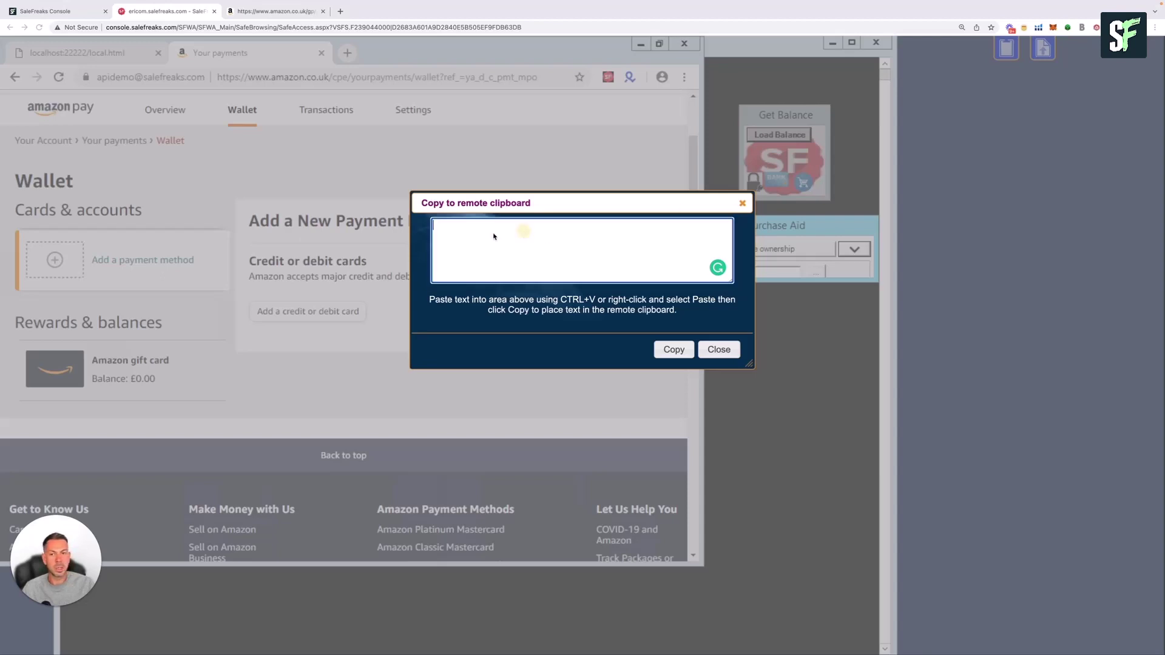
{"action": "left_click", "coordinate": [531, 299]}
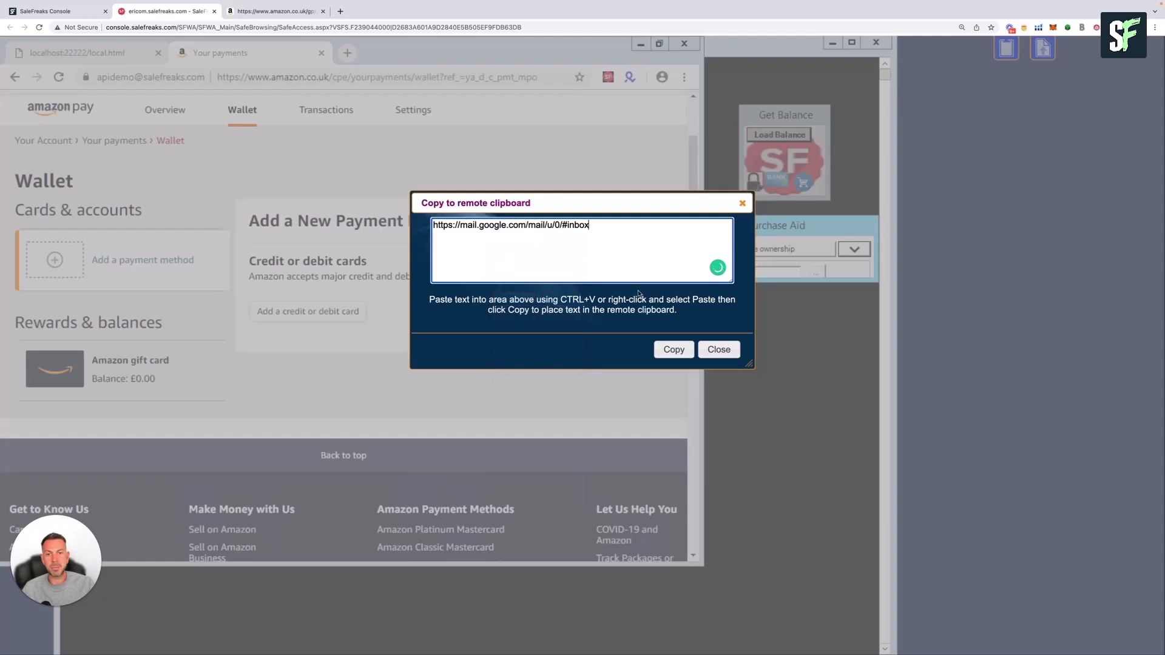
{"action": "left_click", "coordinate": [674, 352]}
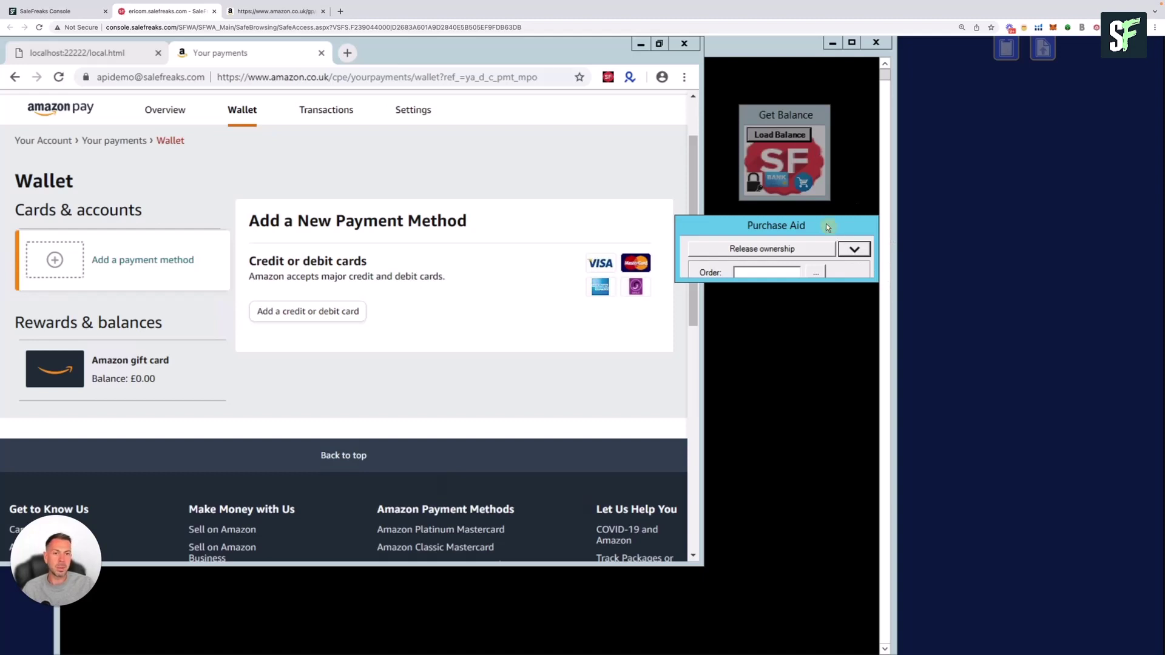
Step: Nudge the Purchase Aid window aside, then start a file upload and cancel it
{"action": "left_click_drag", "start_coordinate": [828, 231], "coordinate": [820, 220]}
{"action": "left_click", "coordinate": [1043, 50]}
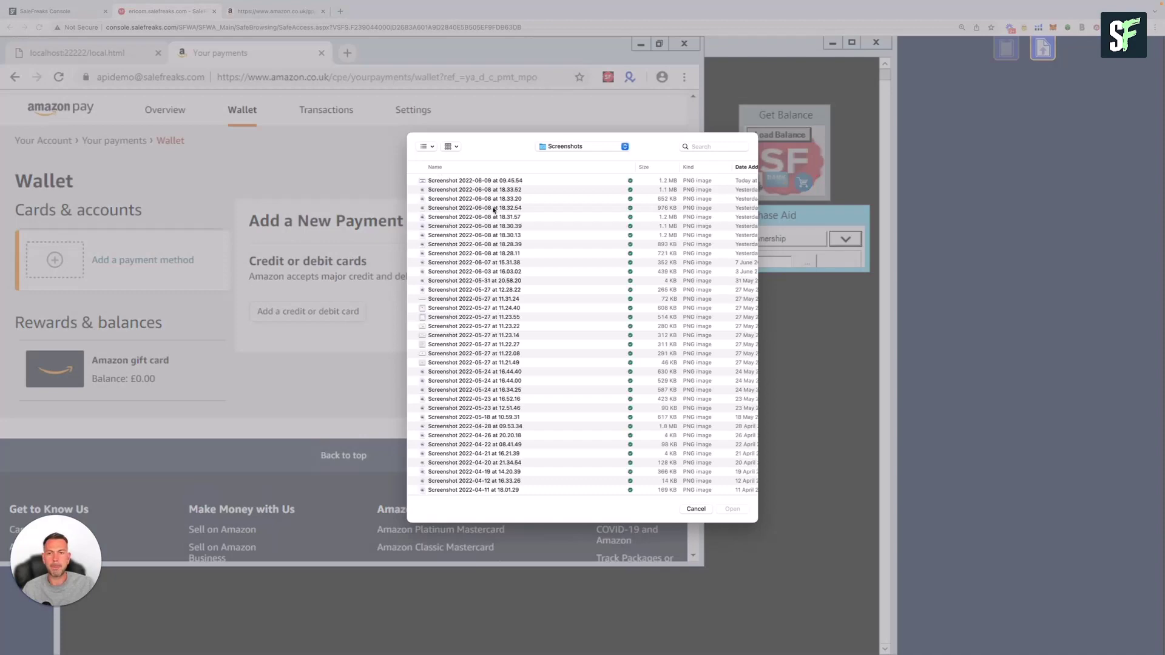
{"action": "left_click", "coordinate": [696, 509]}
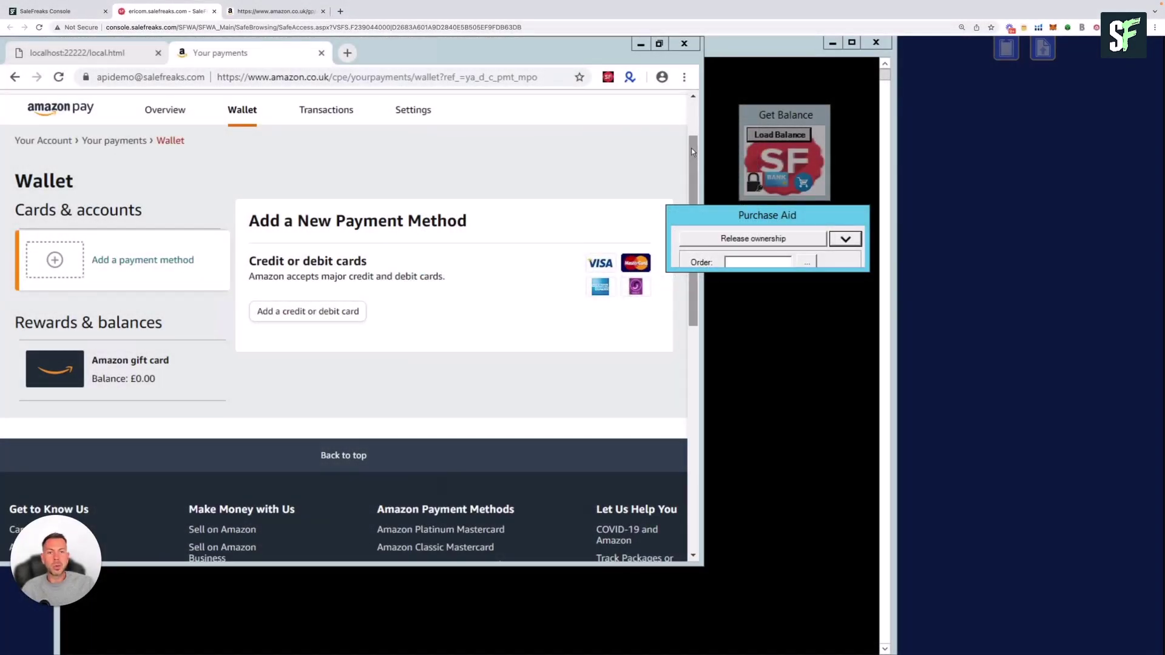
Step: Go to Amazon's Your Account page and open Your Addresses, showing only Add Address
{"action": "scroll", "coordinate": [693, 104], "scroll_direction": "up", "scroll_amount": 3}
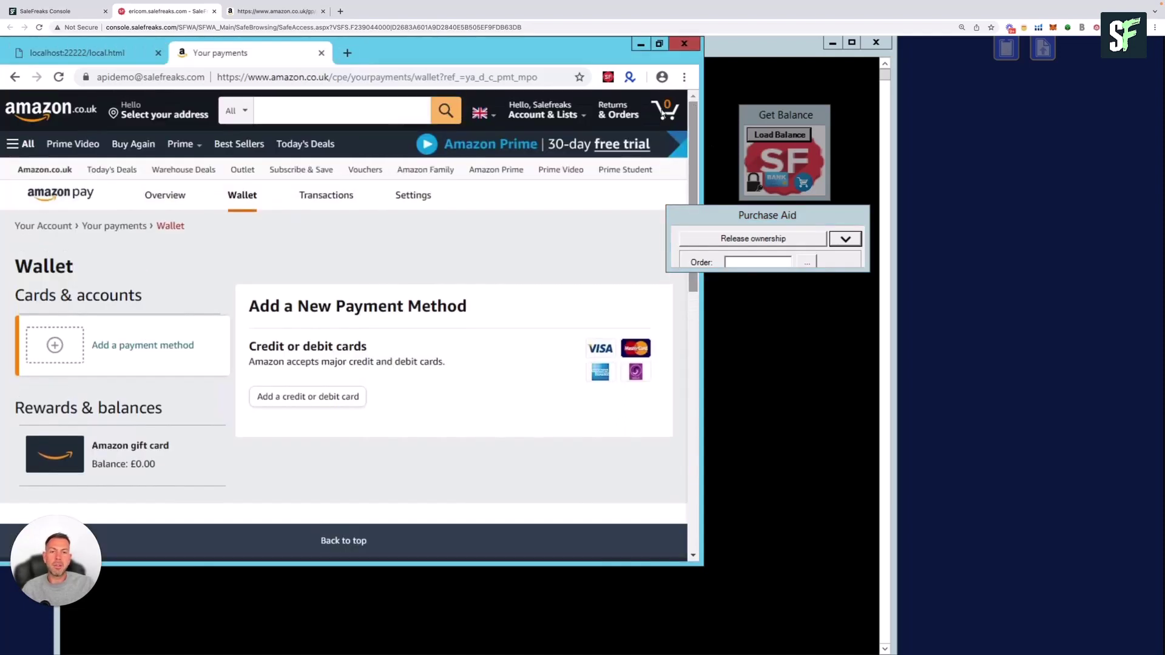
{"action": "mouse_move", "coordinate": [560, 112]}
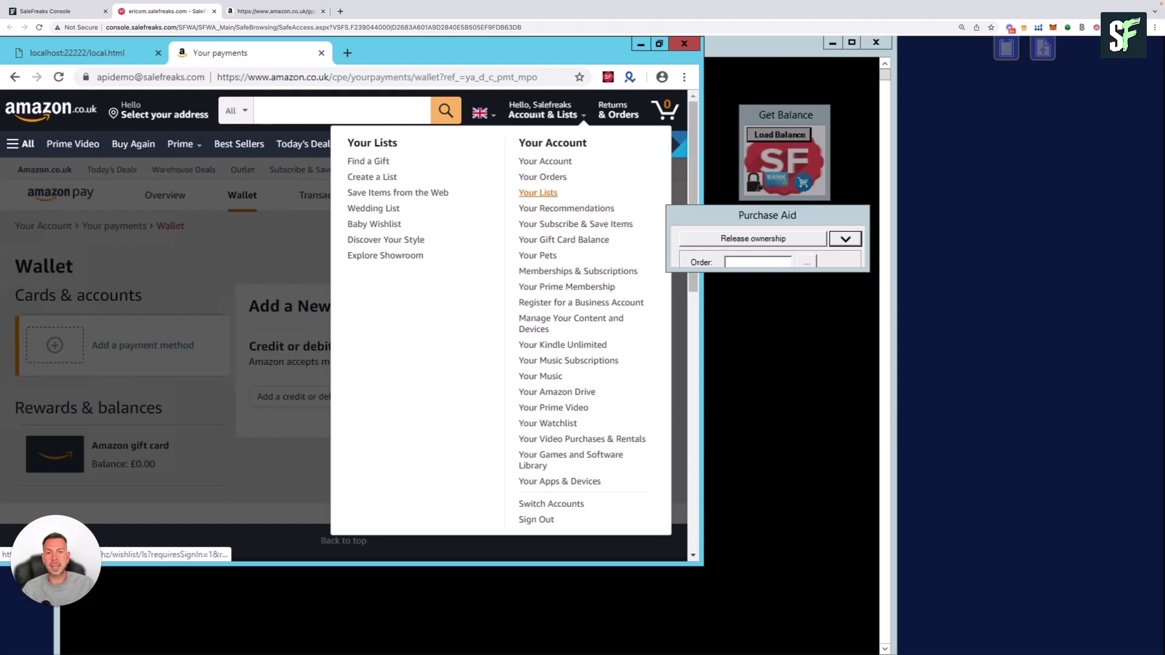
{"action": "left_click", "coordinate": [537, 113]}
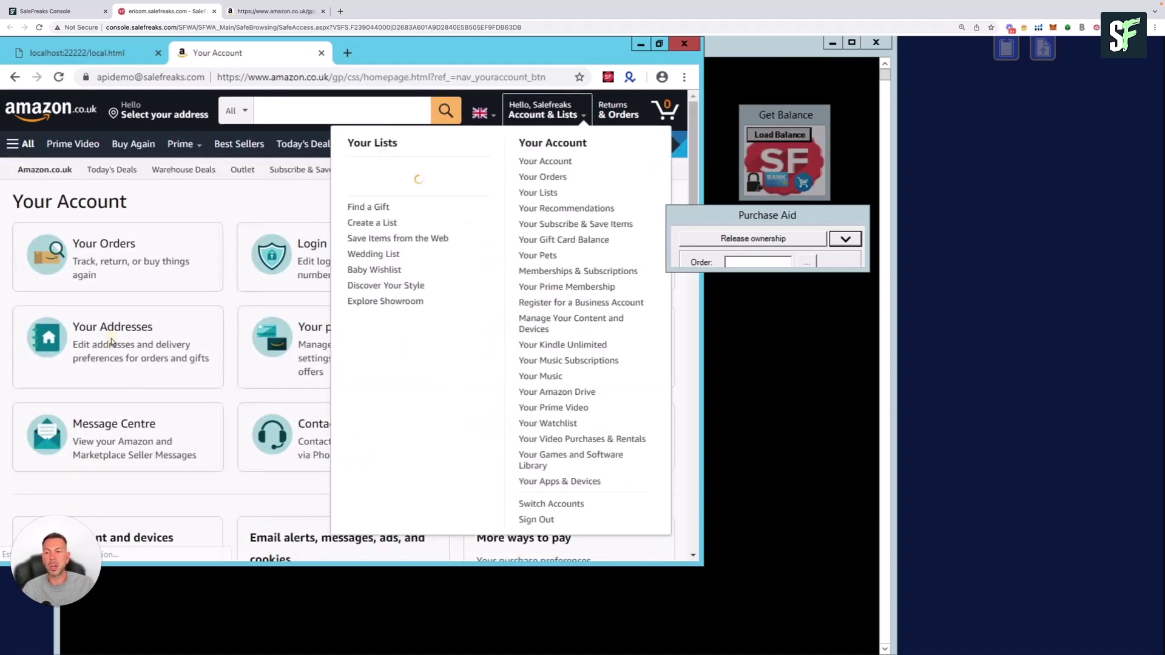
{"action": "left_click", "coordinate": [91, 345]}
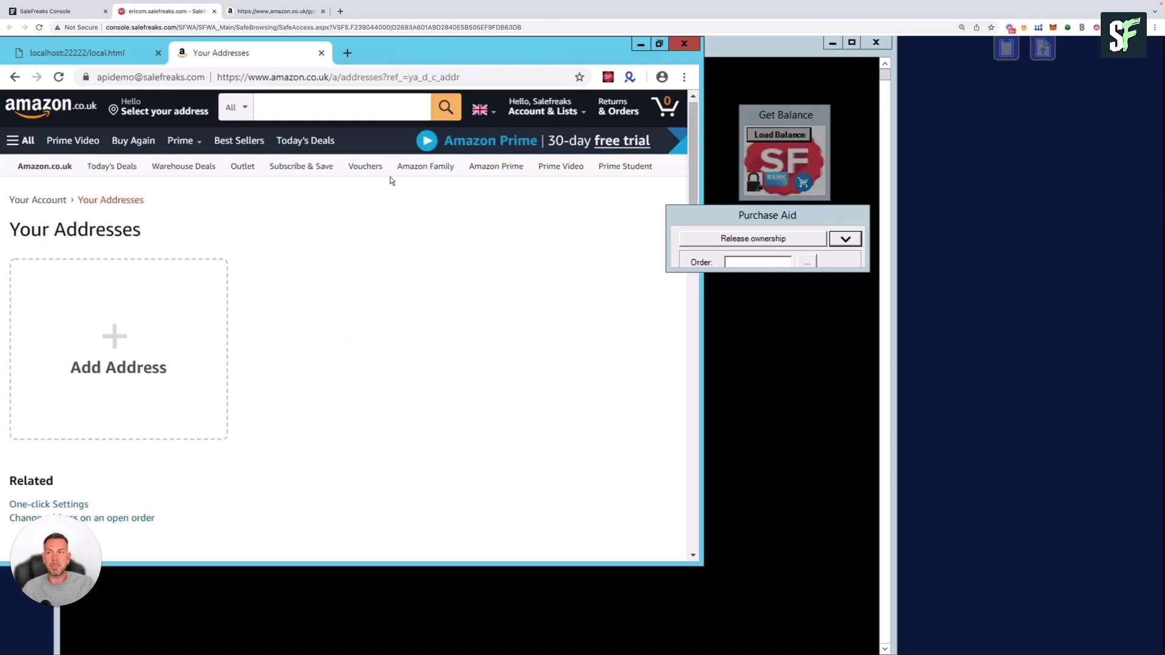
Step: Back on SaleFreaks My Accounts, edit the Amazon Prime account and set its status to Prime
{"action": "left_click", "coordinate": [43, 12]}
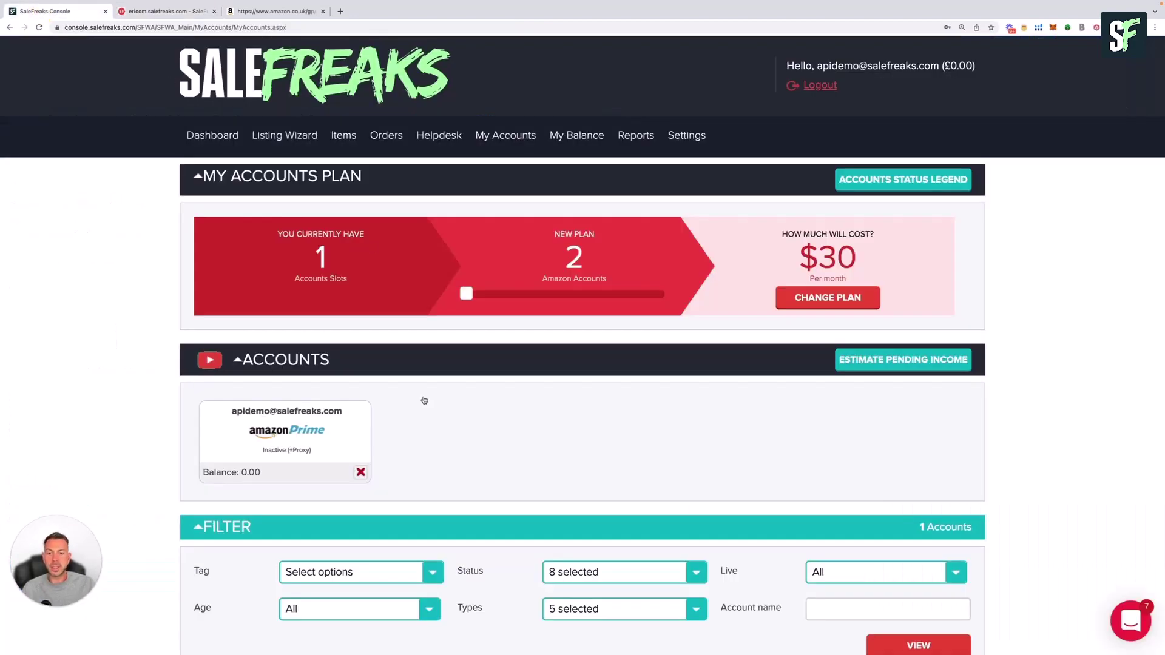
{"action": "scroll", "coordinate": [425, 401], "scroll_direction": "down", "scroll_amount": 3}
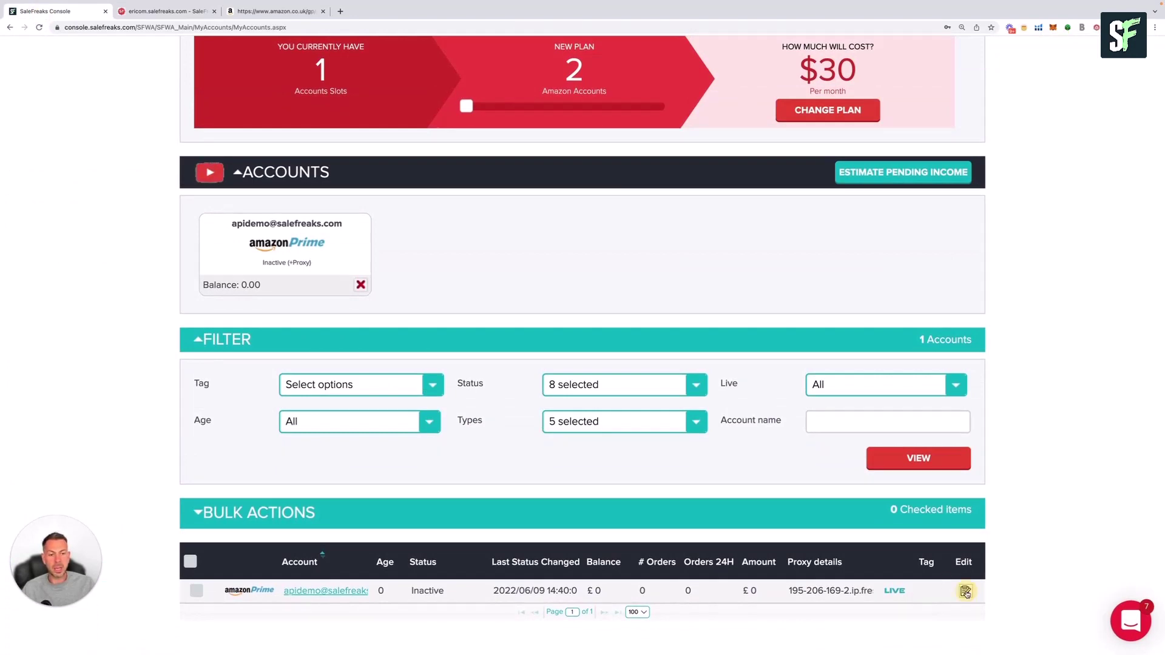
{"action": "left_click", "coordinate": [965, 592]}
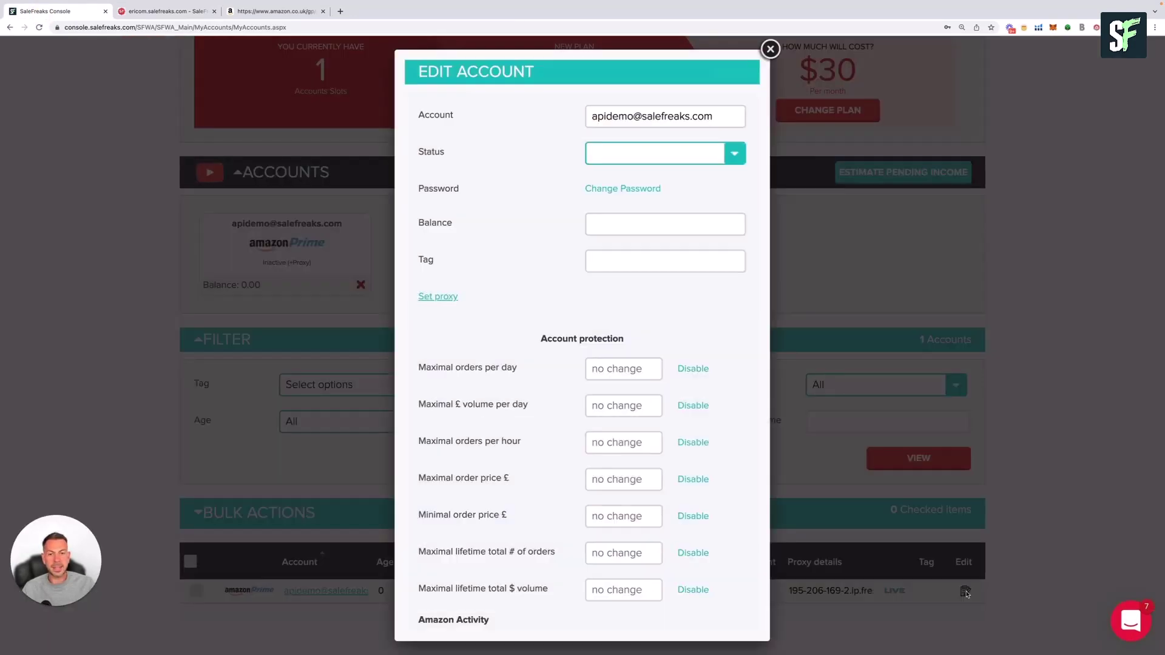
{"action": "left_click", "coordinate": [660, 165]}
{"action": "left_click", "coordinate": [627, 213]}
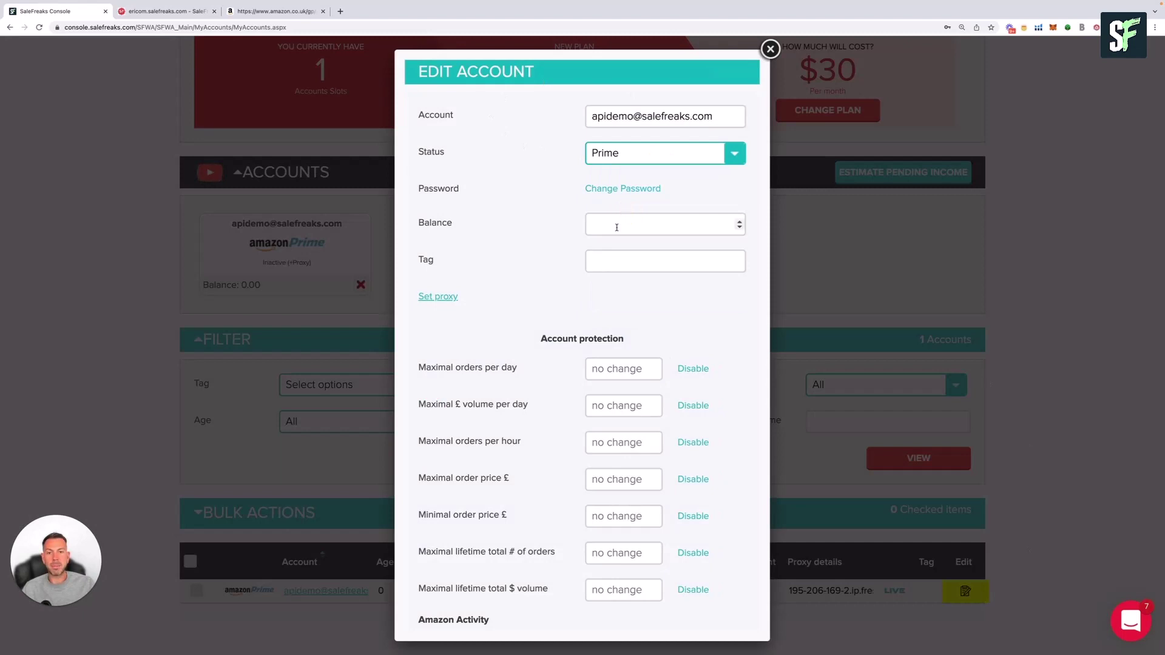
Step: Enter 9999.99 as the account balance, leaving every protection limit at no change
{"action": "left_click", "coordinate": [607, 223]}
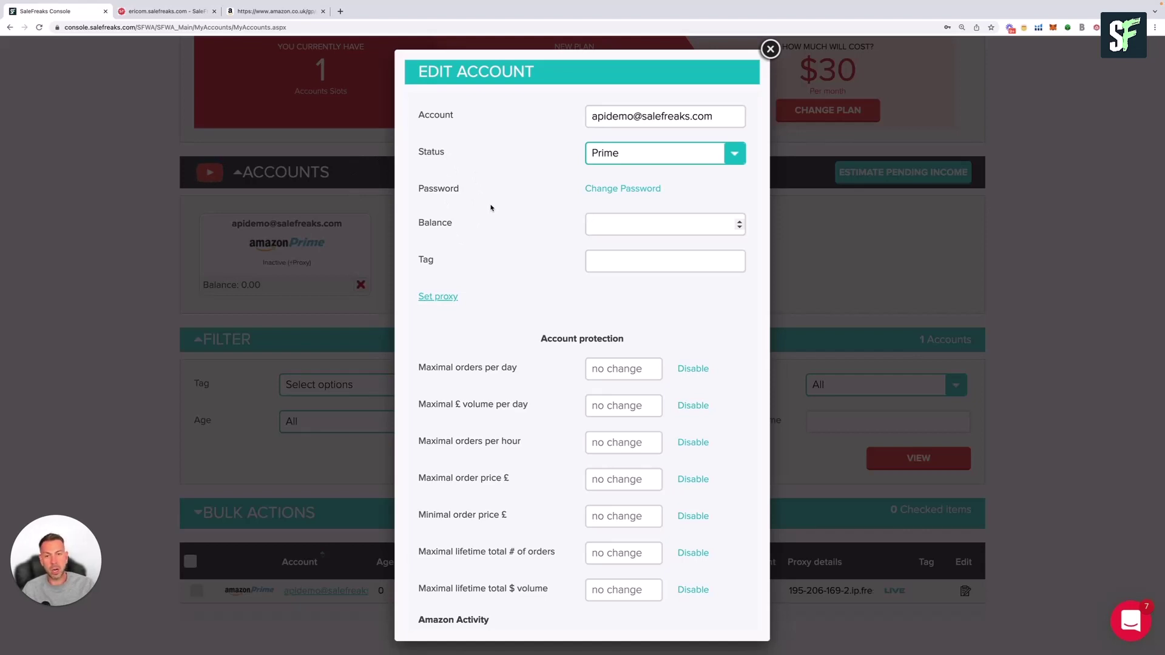
{"action": "type", "text": "99"}
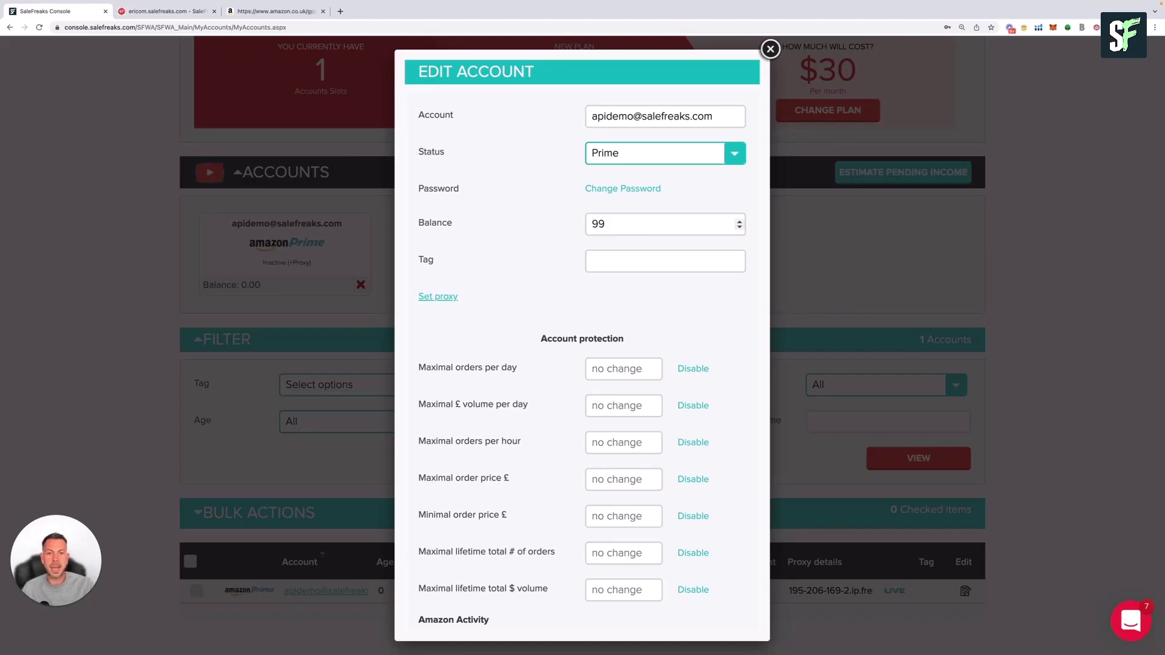
{"action": "type", "text": "99.99"}
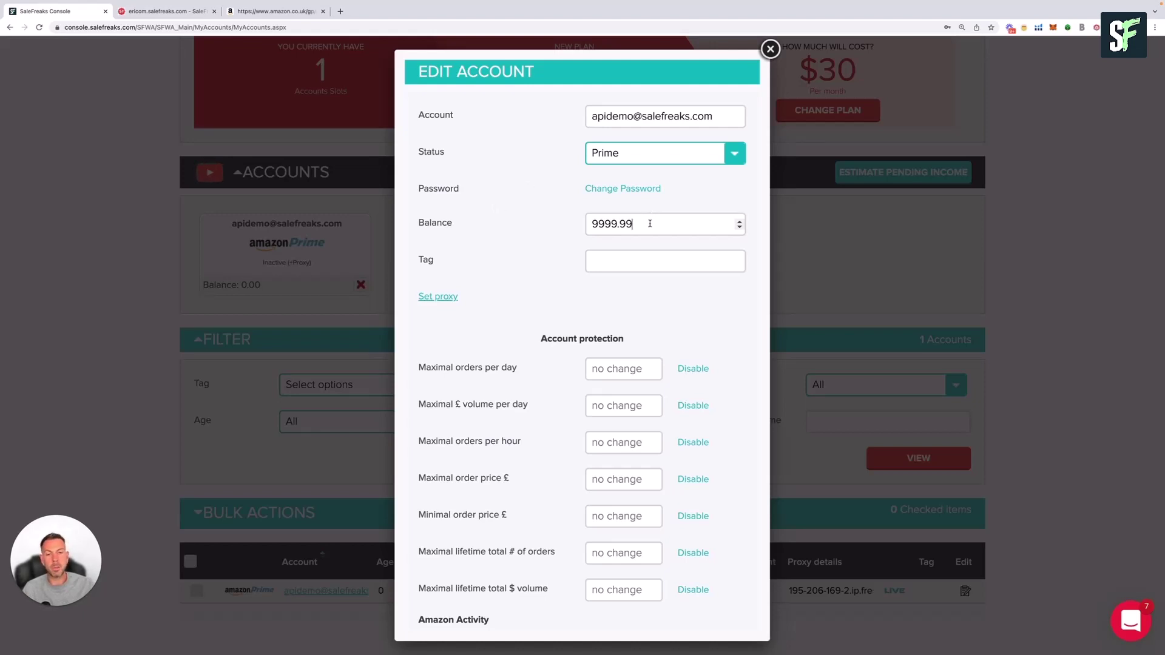
{"action": "left_click_drag", "start_coordinate": [648, 223], "coordinate": [588, 222]}
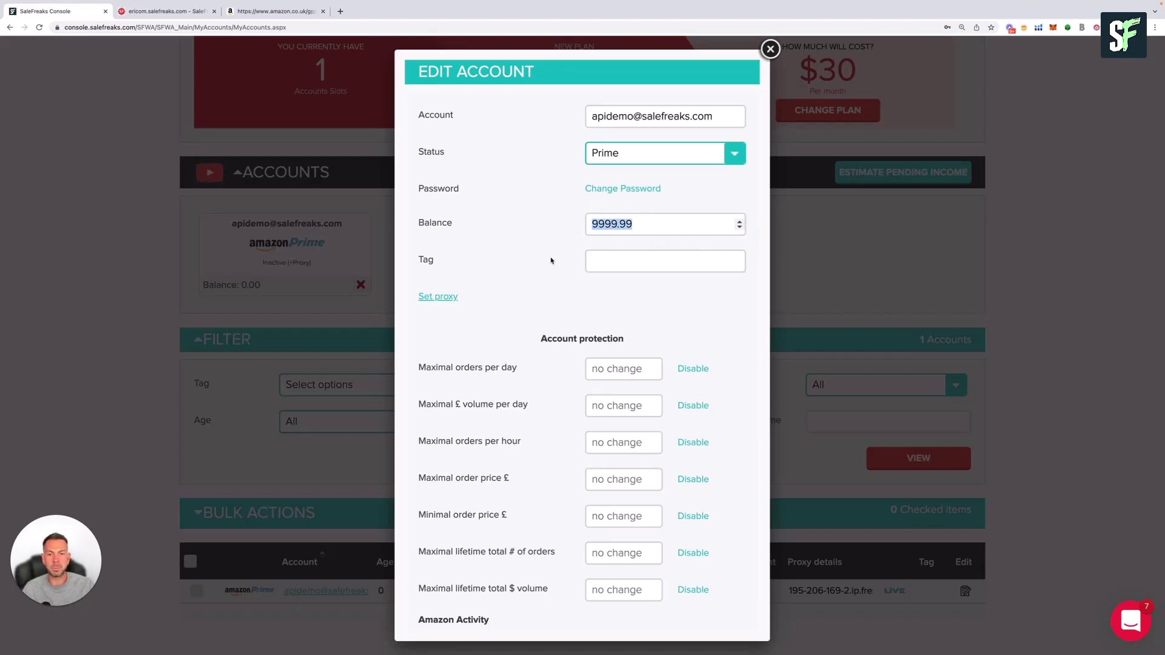
{"action": "scroll", "coordinate": [550, 261], "scroll_direction": "down", "scroll_amount": 2}
{"action": "scroll", "coordinate": [607, 243], "scroll_direction": "up", "scroll_amount": 2}
{"action": "left_click", "coordinate": [599, 242]}
{"action": "scroll", "coordinate": [514, 202], "scroll_direction": "down", "scroll_amount": 1}
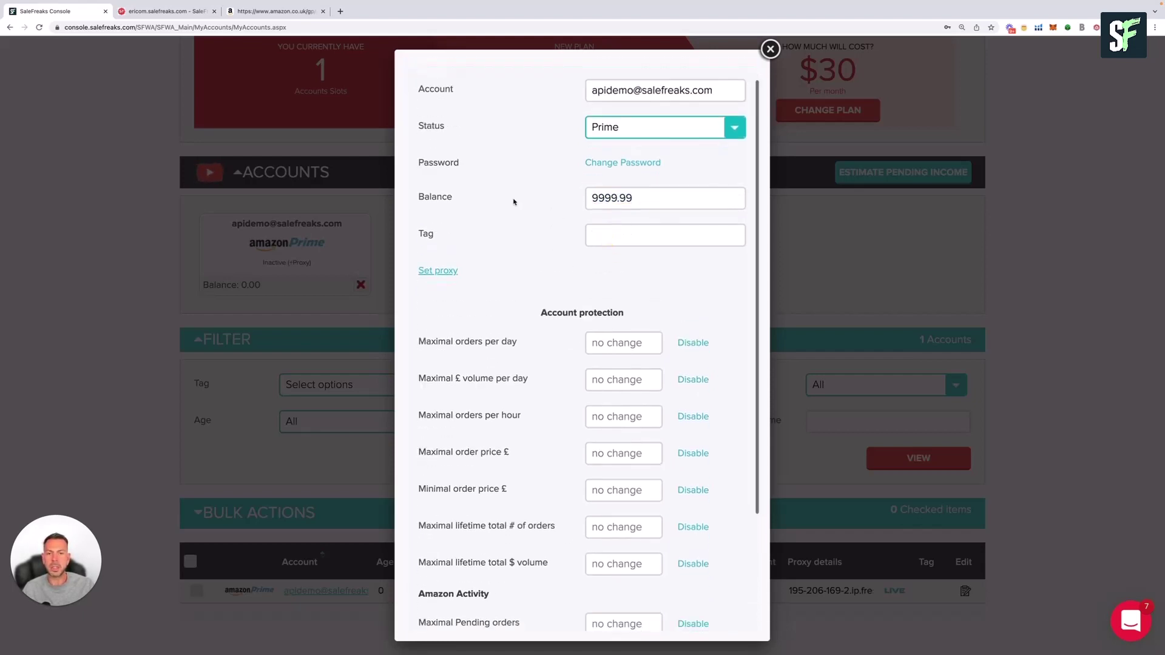
{"action": "scroll", "coordinate": [513, 202], "scroll_direction": "down", "scroll_amount": 2}
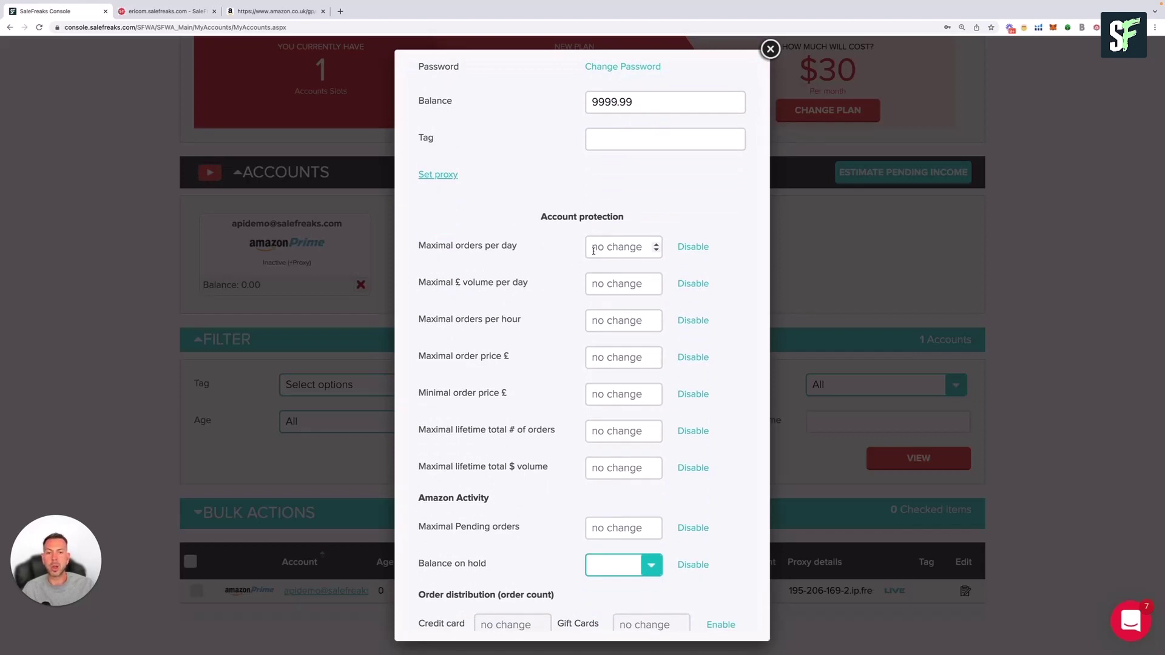
{"action": "scroll", "coordinate": [606, 225], "scroll_direction": "down", "scroll_amount": 1}
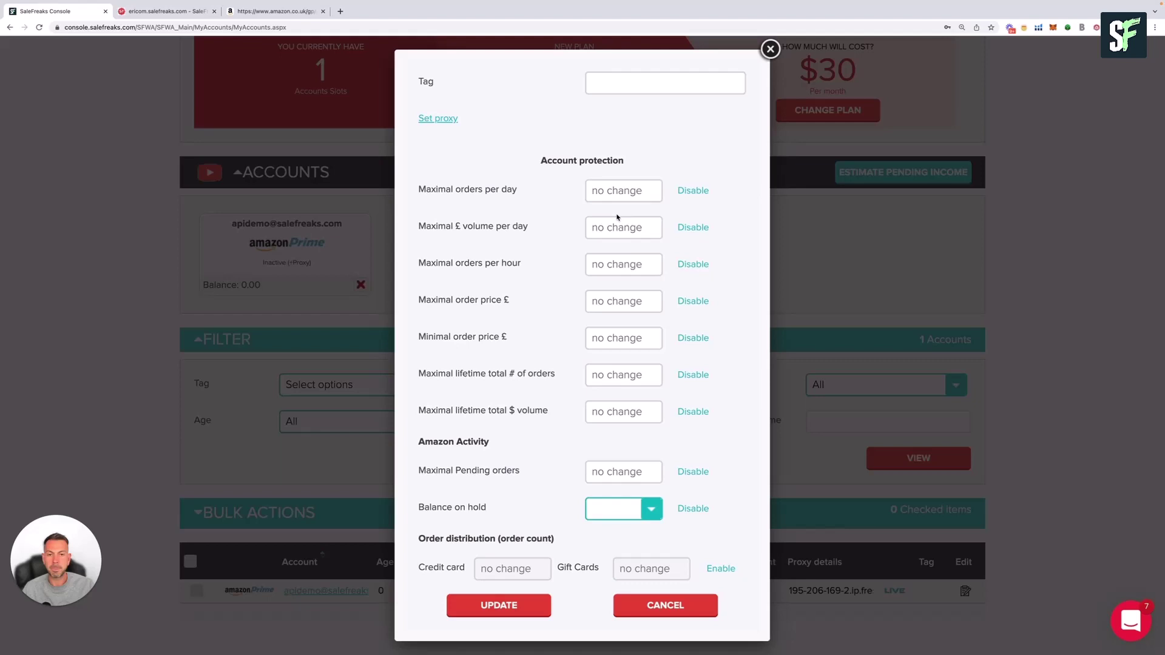
{"action": "scroll", "coordinate": [615, 340], "scroll_direction": "up", "scroll_amount": 2}
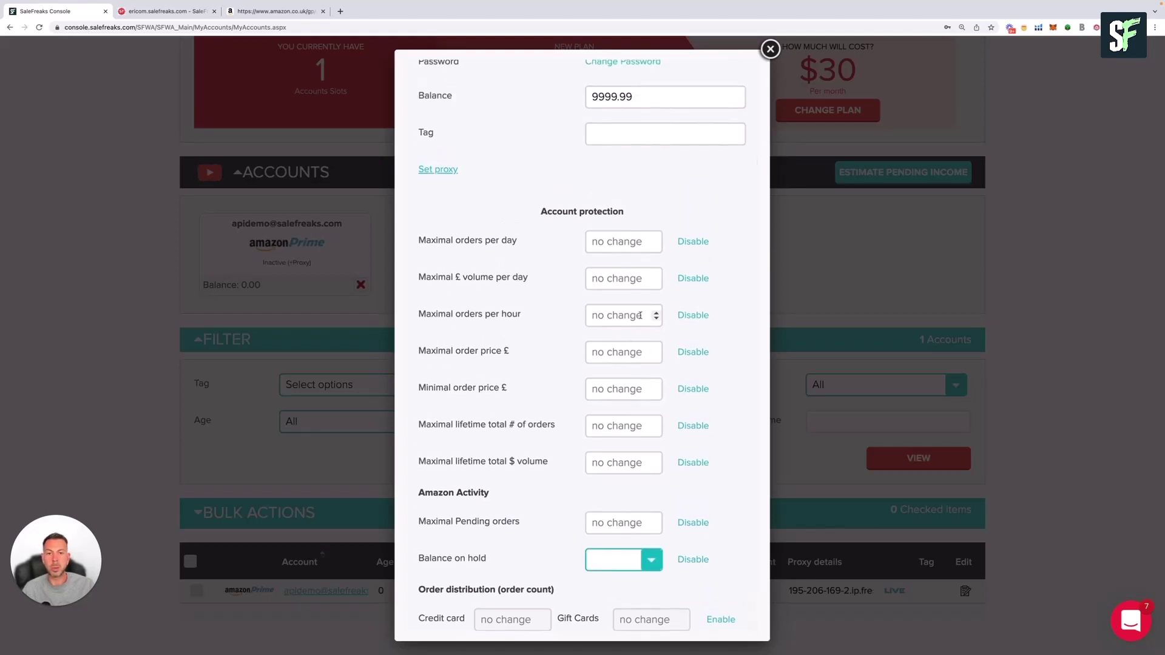
{"action": "scroll", "coordinate": [639, 315], "scroll_direction": "up", "scroll_amount": 4}
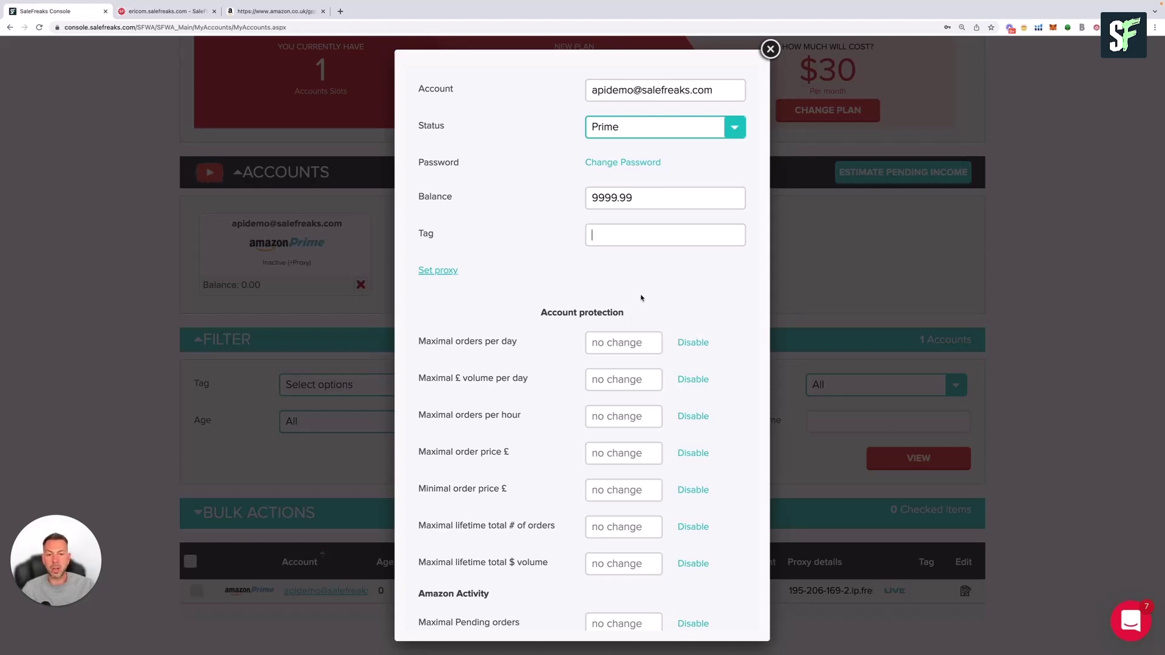
{"action": "scroll", "coordinate": [641, 297], "scroll_direction": "down", "scroll_amount": 5}
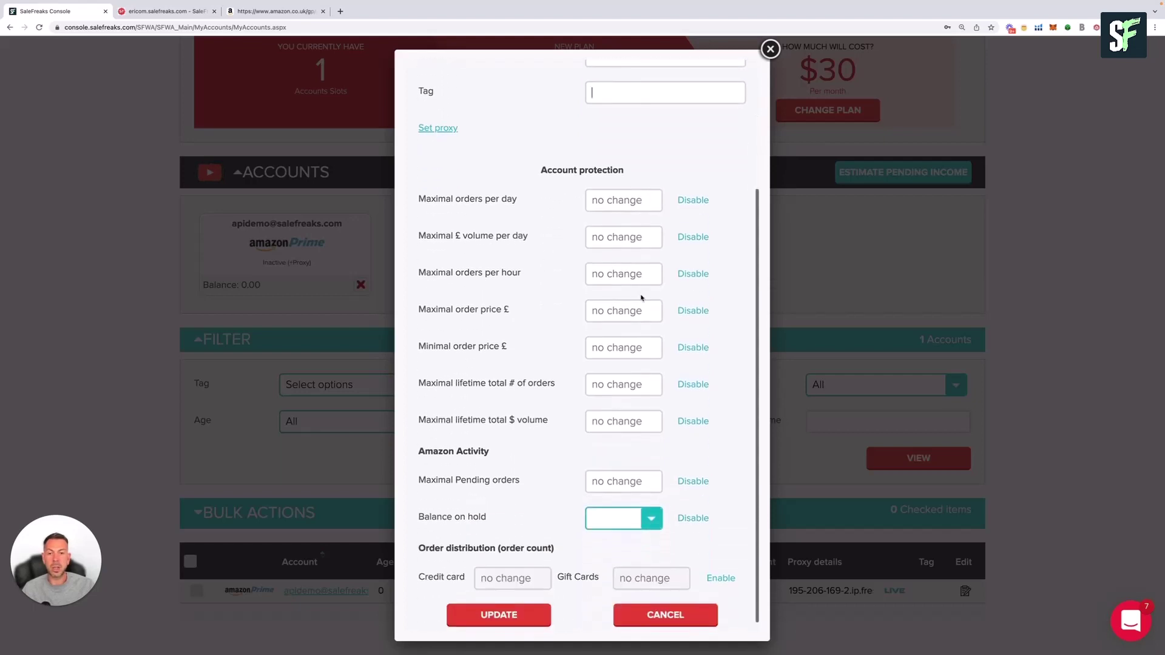
{"action": "scroll", "coordinate": [641, 298], "scroll_direction": "up", "scroll_amount": 5}
{"action": "scroll", "coordinate": [641, 297], "scroll_direction": "down", "scroll_amount": 4}
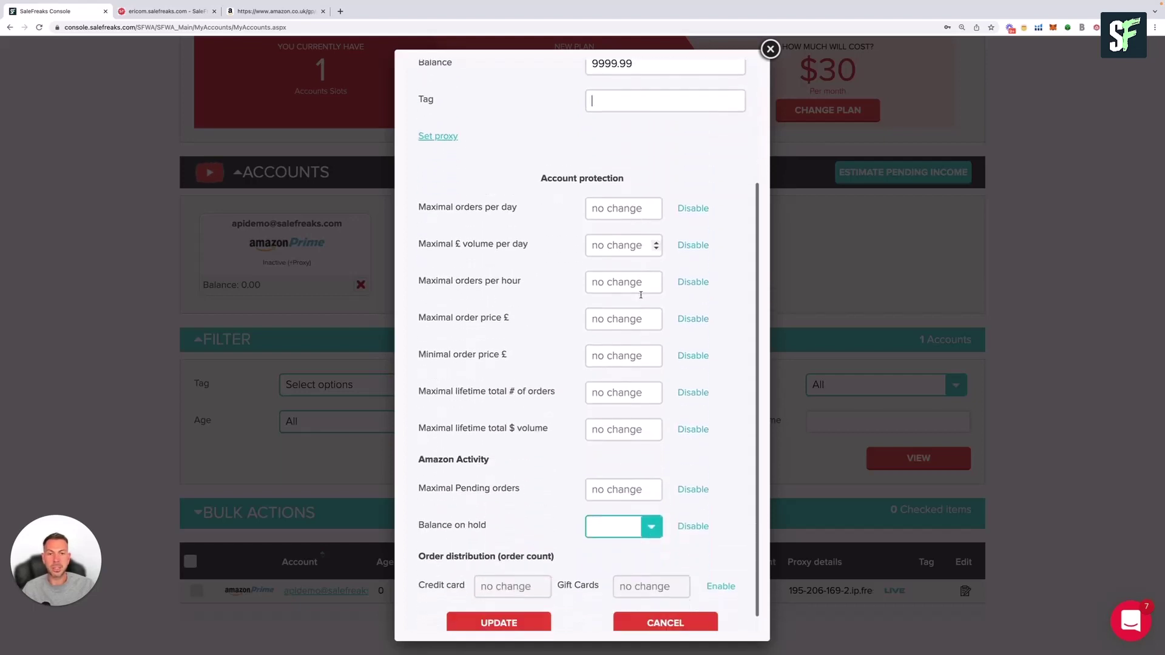
{"action": "scroll", "coordinate": [641, 298], "scroll_direction": "down", "scroll_amount": 1}
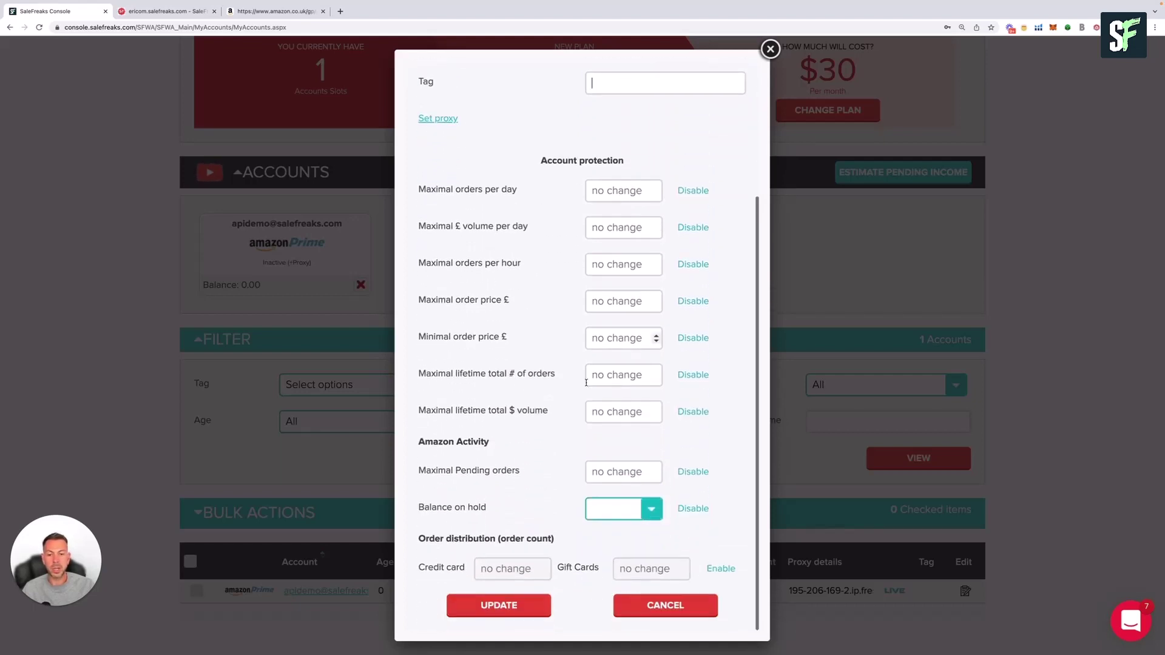
Step: Save the account edits and verify the Amazon Prime card shows Active with Balance: CreditCard
{"action": "left_click", "coordinate": [494, 607]}
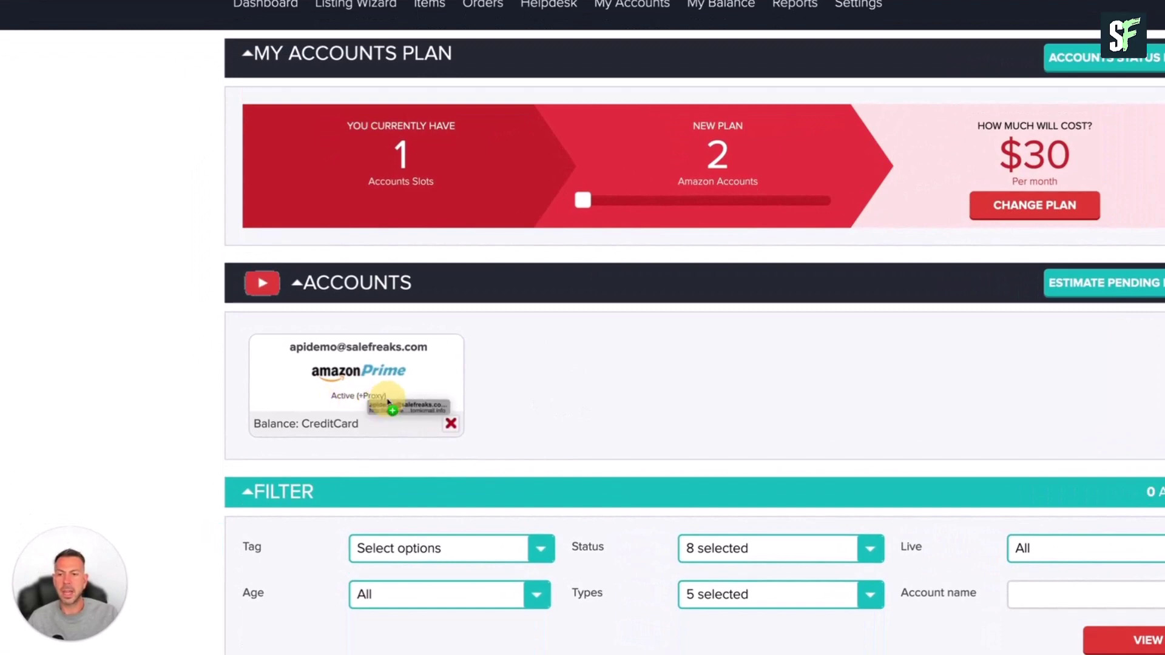
{"action": "double_click", "coordinate": [310, 423]}
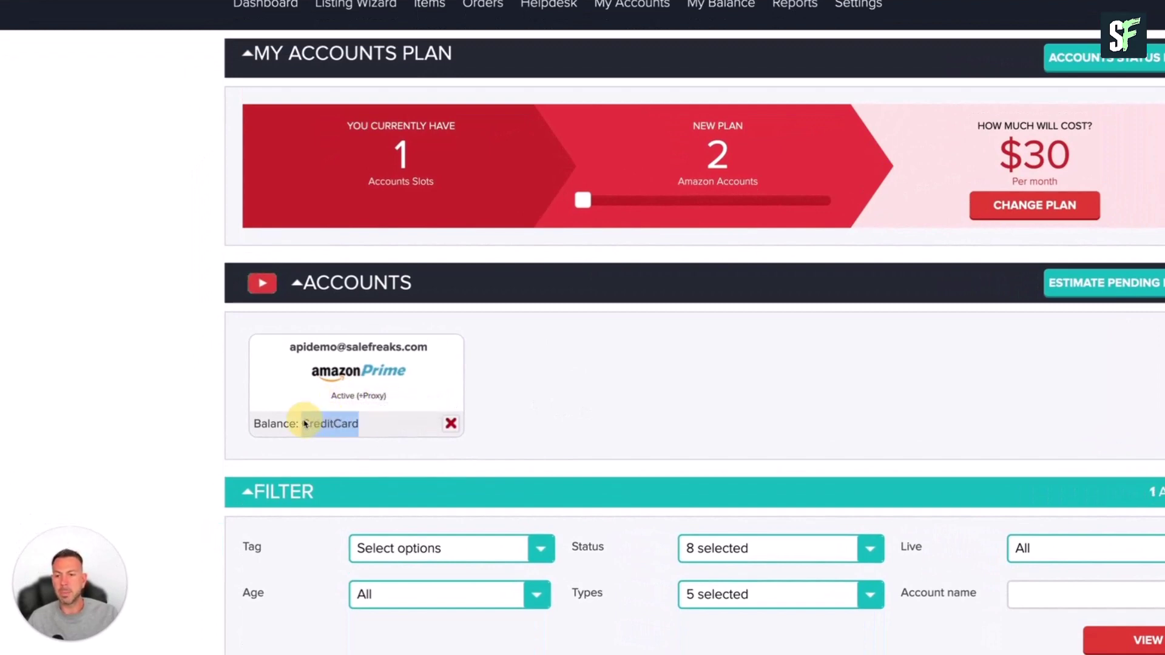
{"action": "left_click", "coordinate": [622, 326]}
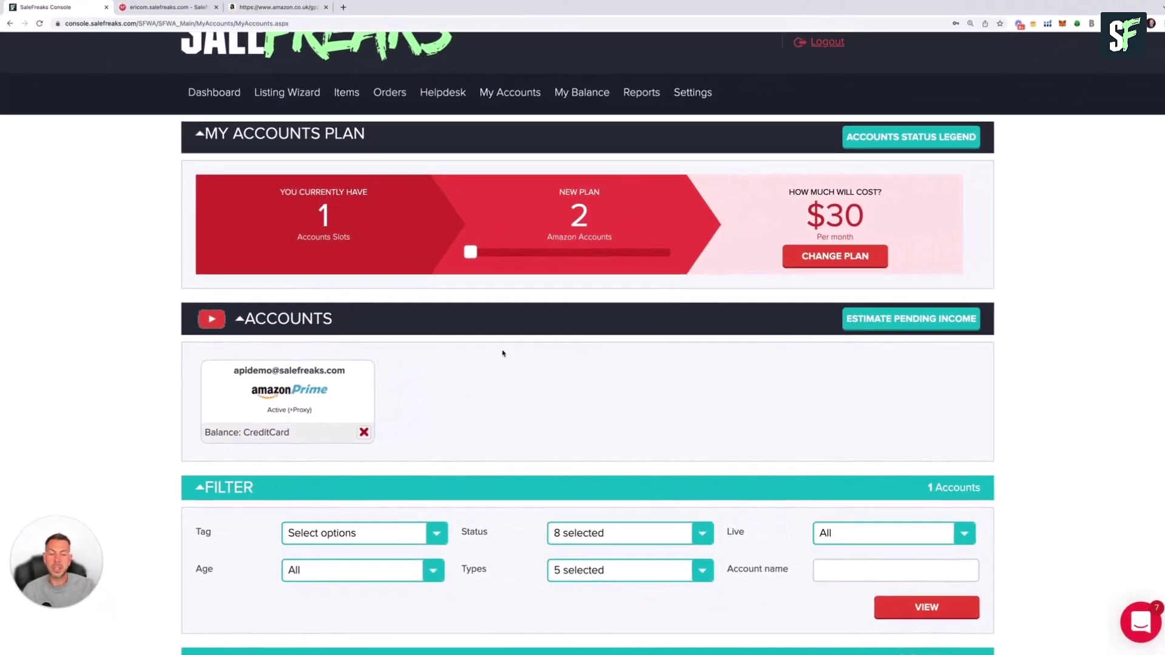